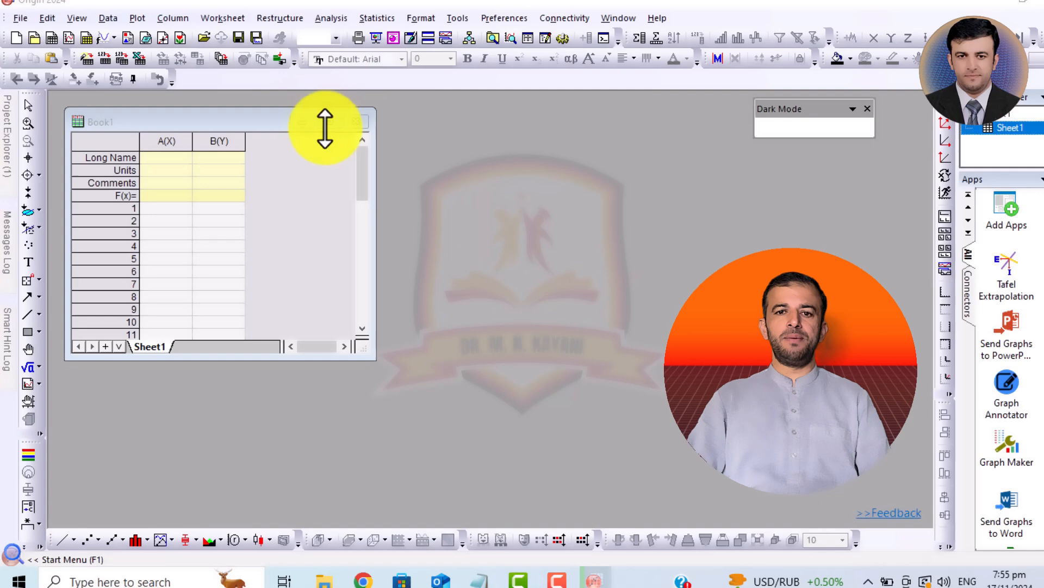
- Import the desktop file XRD data.dat as ASCII data into the worksheet with the Import Wizard
{"action": "left_click", "coordinate": [328, 123]}
{"action": "left_click", "coordinate": [119, 18]}
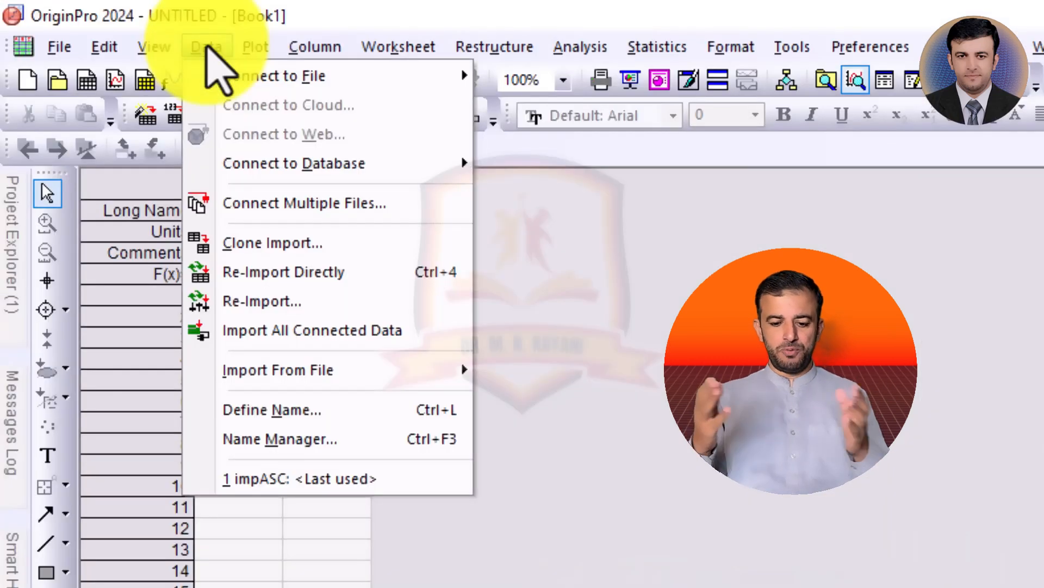
{"action": "mouse_move", "coordinate": [416, 384]}
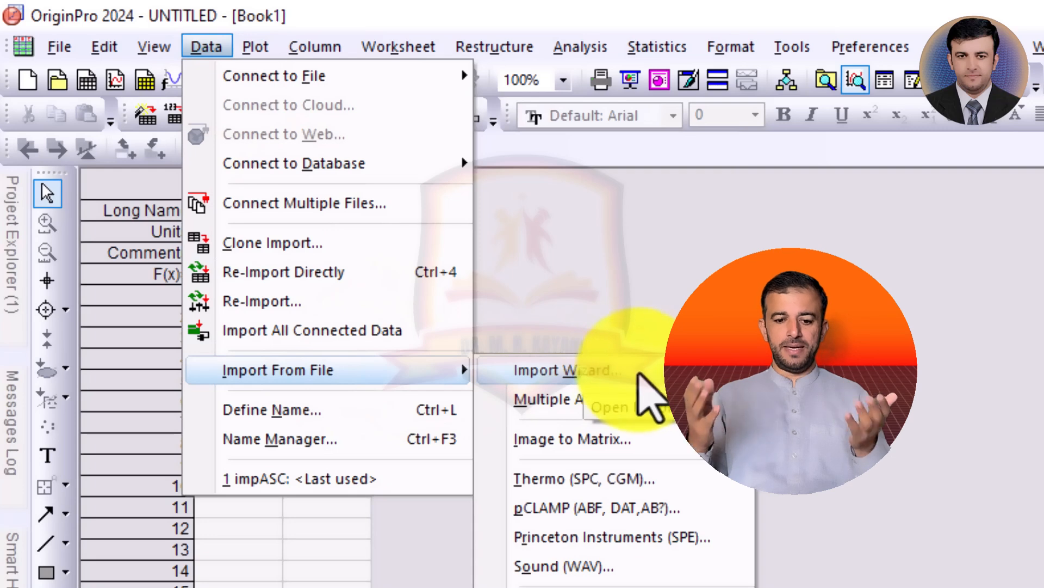
{"action": "left_click", "coordinate": [640, 374]}
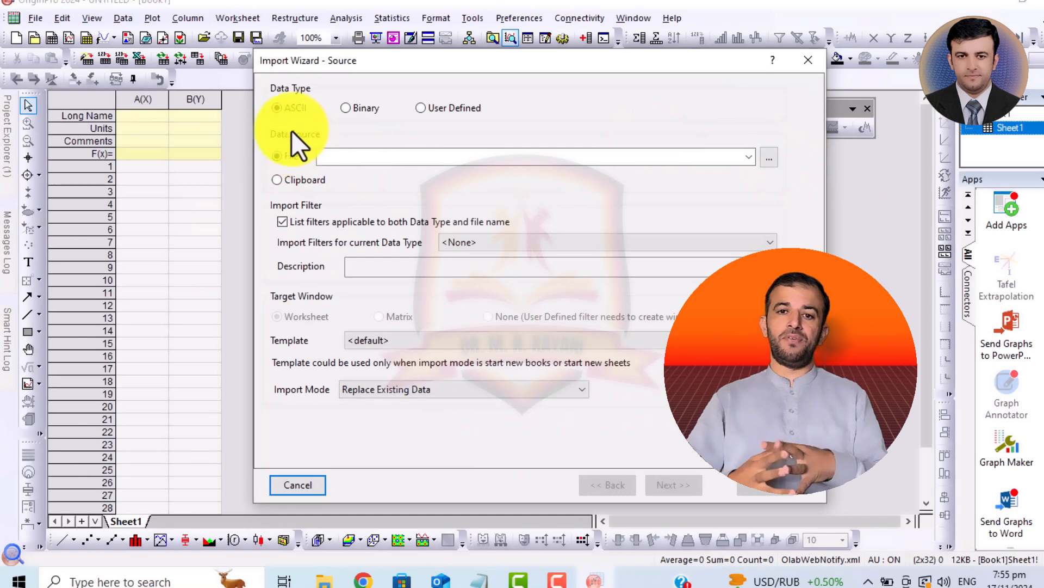
{"action": "left_click", "coordinate": [771, 159]}
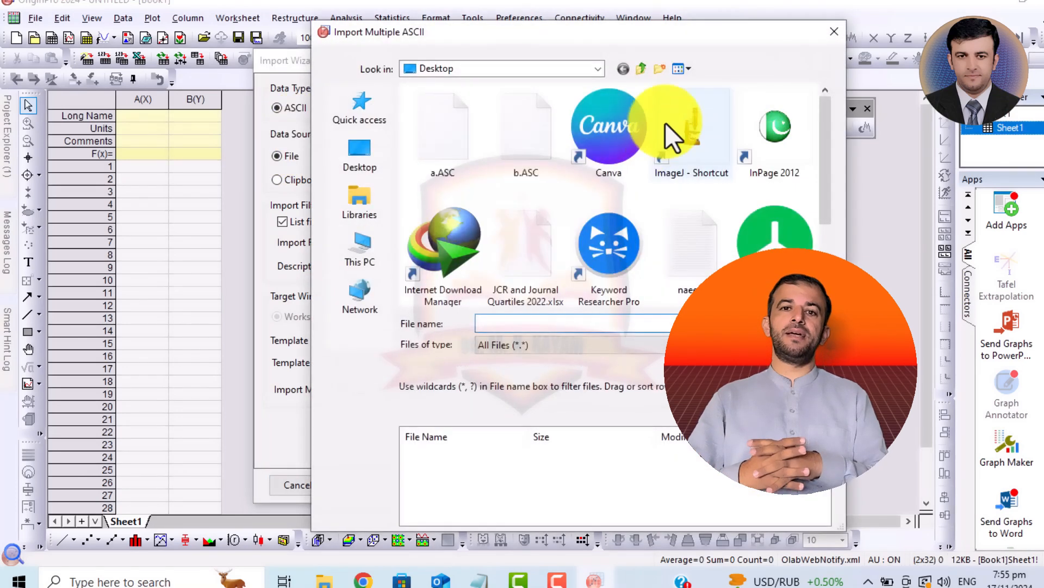
{"action": "left_click", "coordinate": [535, 150]}
{"action": "key", "text": "x"}
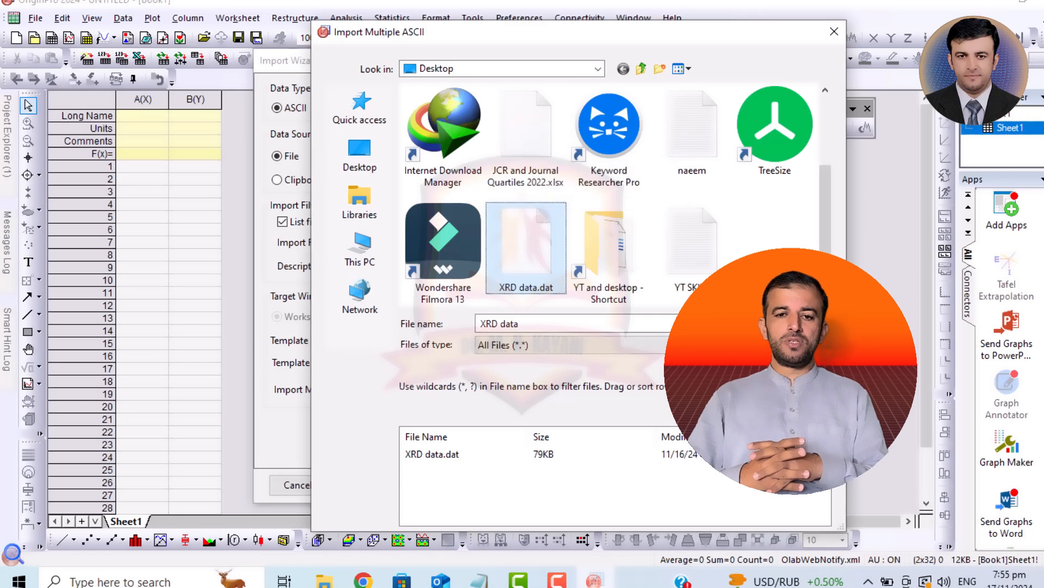
{"action": "left_click", "coordinate": [790, 323]}
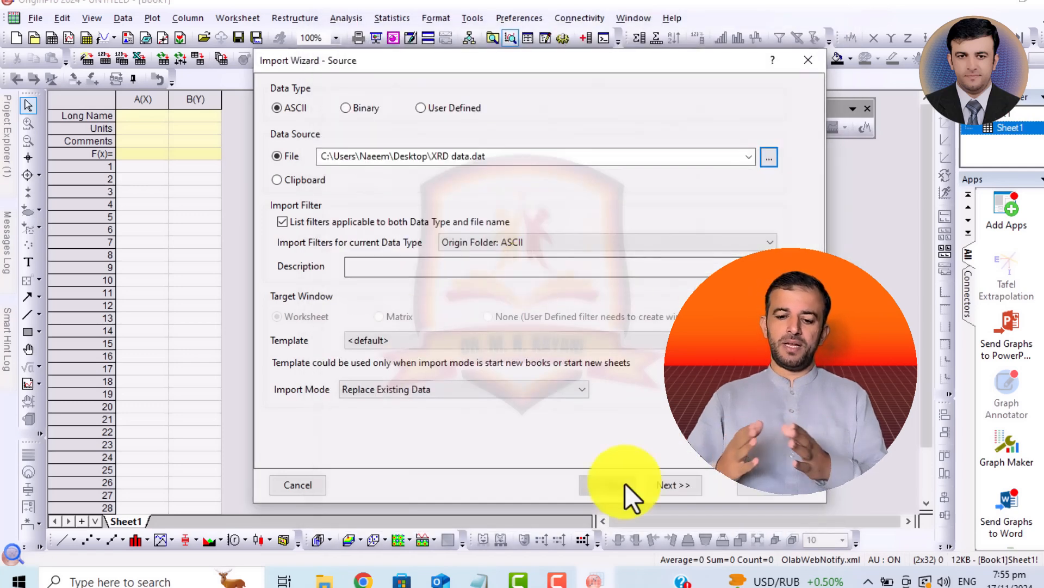
{"action": "left_click", "coordinate": [759, 490]}
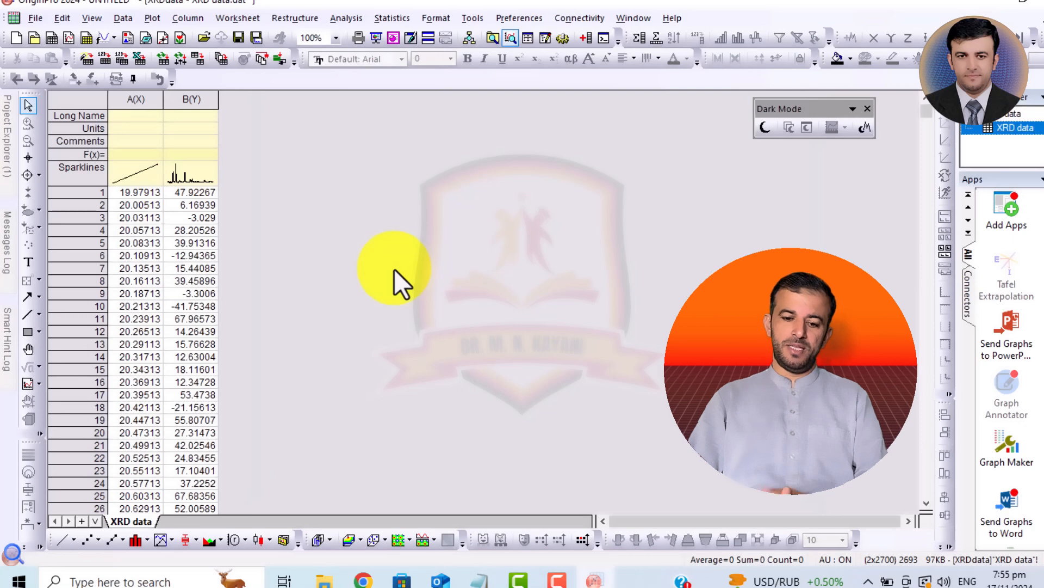
- Plot columns A(X) and B(Y) as a line graph and magnify the axes around the peak near 46
{"action": "left_click_drag", "start_coordinate": [203, 100], "coordinate": [157, 101]}
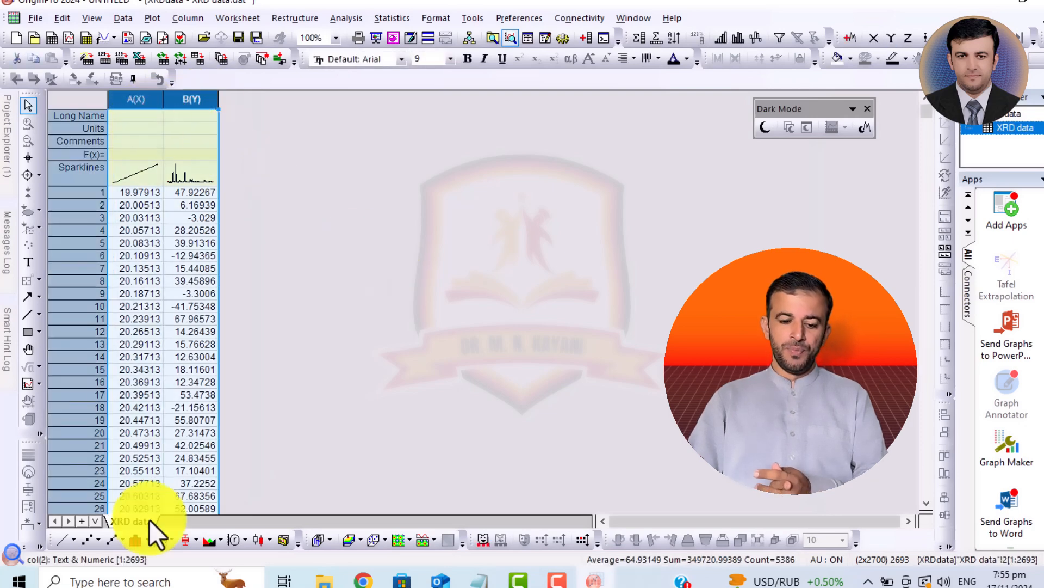
{"action": "left_click", "coordinate": [58, 538]}
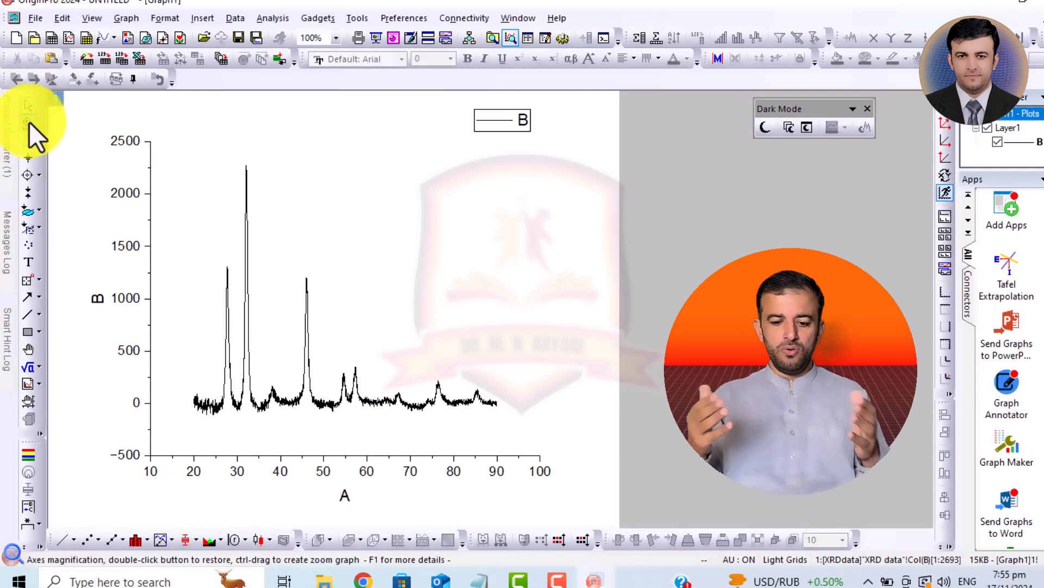
{"action": "left_click", "coordinate": [28, 123]}
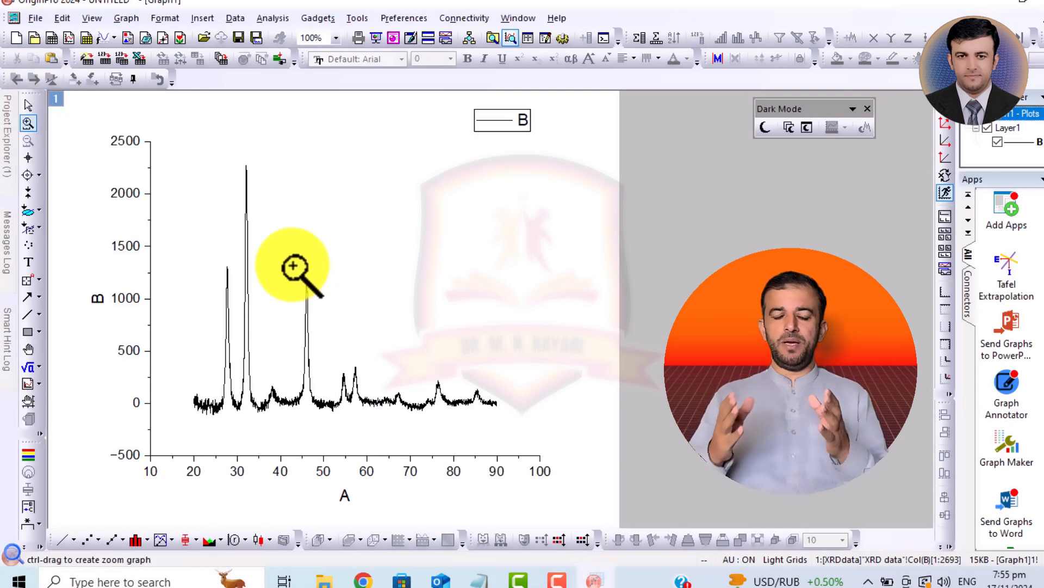
{"action": "left_click_drag", "start_coordinate": [292, 267], "coordinate": [328, 416]}
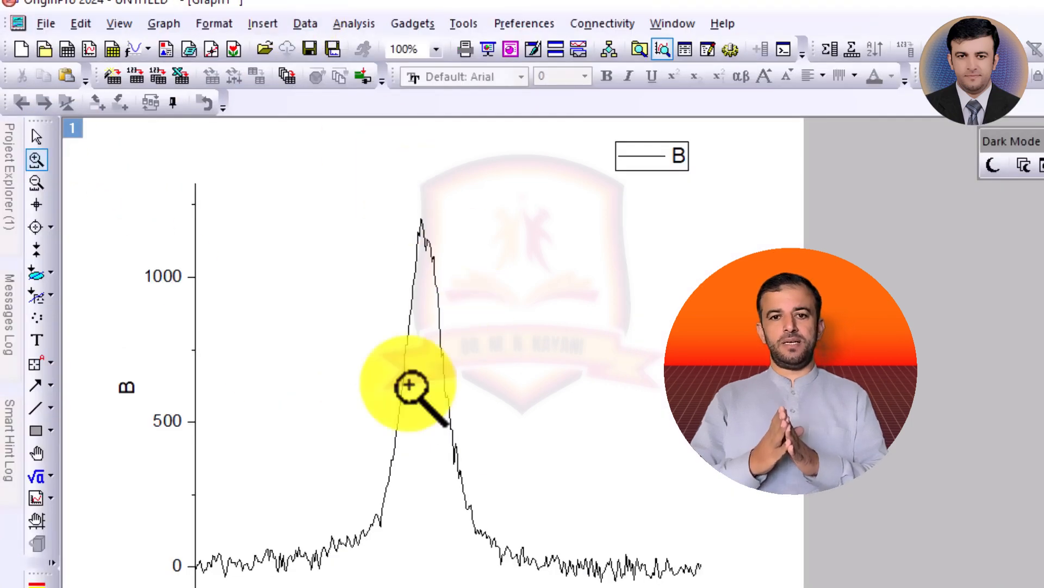
- Limit the data range with the Data Selector to the peak between about 44.1 and 47.8 on the A axis
{"action": "left_click", "coordinate": [33, 253]}
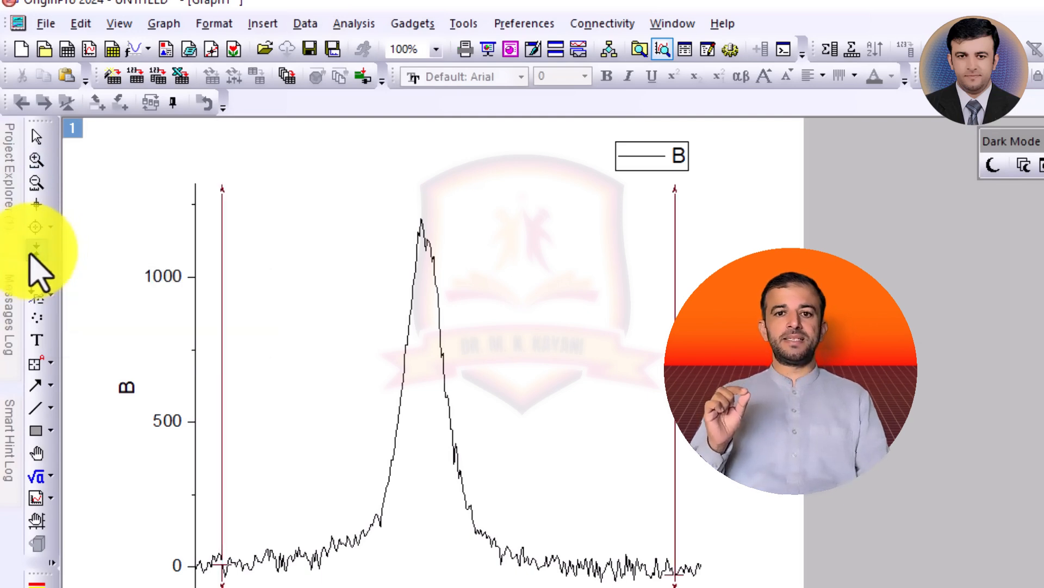
{"action": "mouse_move", "coordinate": [214, 412]}
{"action": "left_mouse_down"}
{"action": "mouse_move", "coordinate": [287, 419]}
{"action": "mouse_move", "coordinate": [311, 440]}
{"action": "left_mouse_up"}
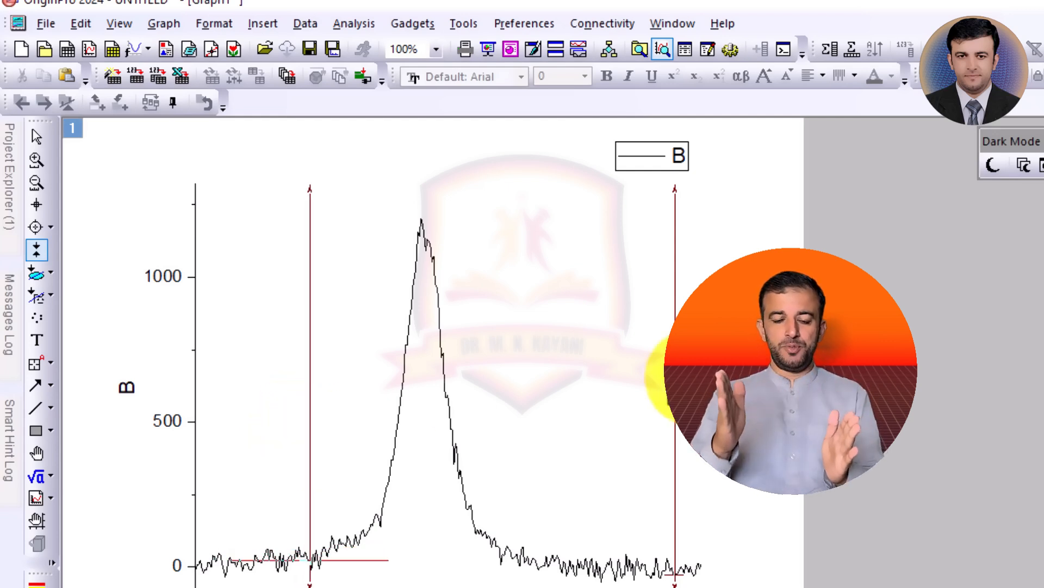
{"action": "left_click_drag", "start_coordinate": [680, 374], "coordinate": [532, 412]}
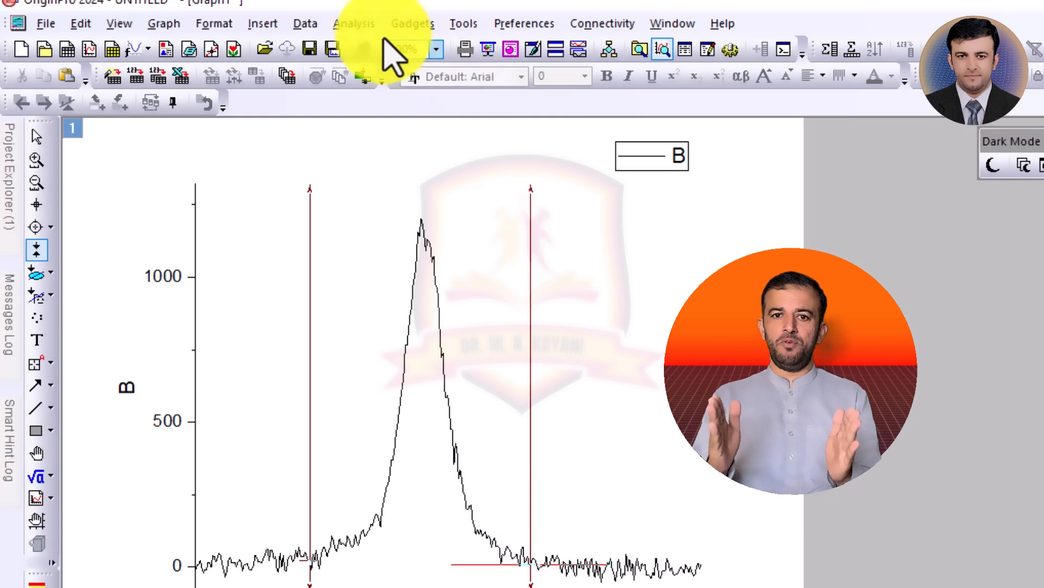
- Start a nonlinear curve fit for the selected range with the Gauss function from Origin Basic Functions
{"action": "left_click", "coordinate": [354, 23]}
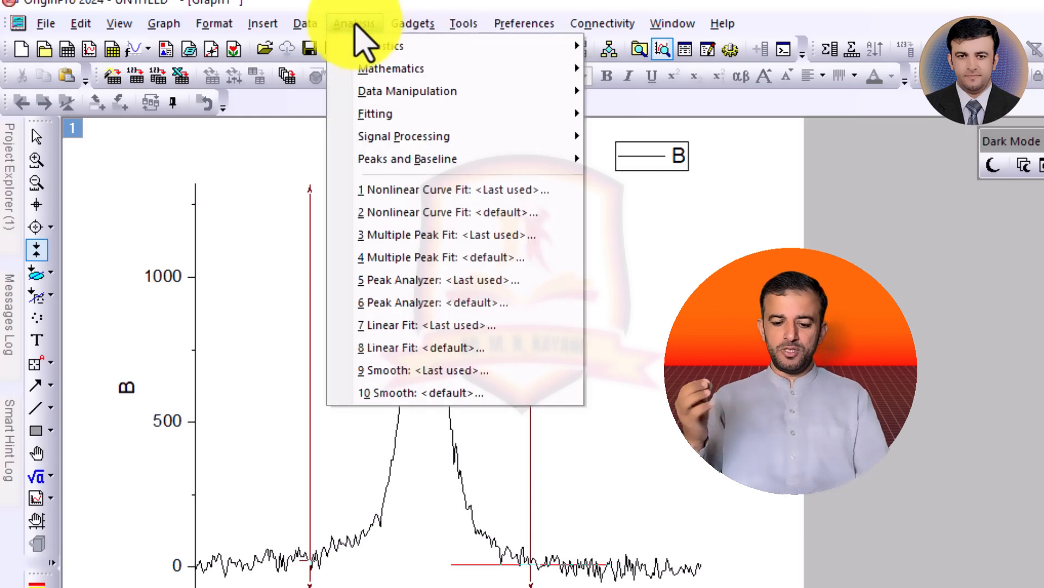
{"action": "mouse_move", "coordinate": [435, 115]}
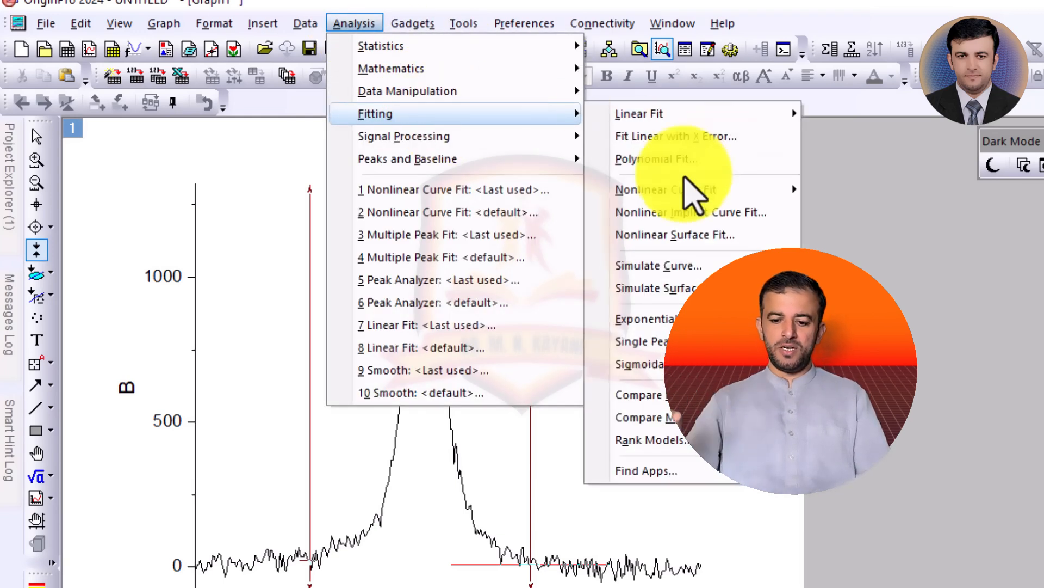
{"action": "mouse_move", "coordinate": [710, 188]}
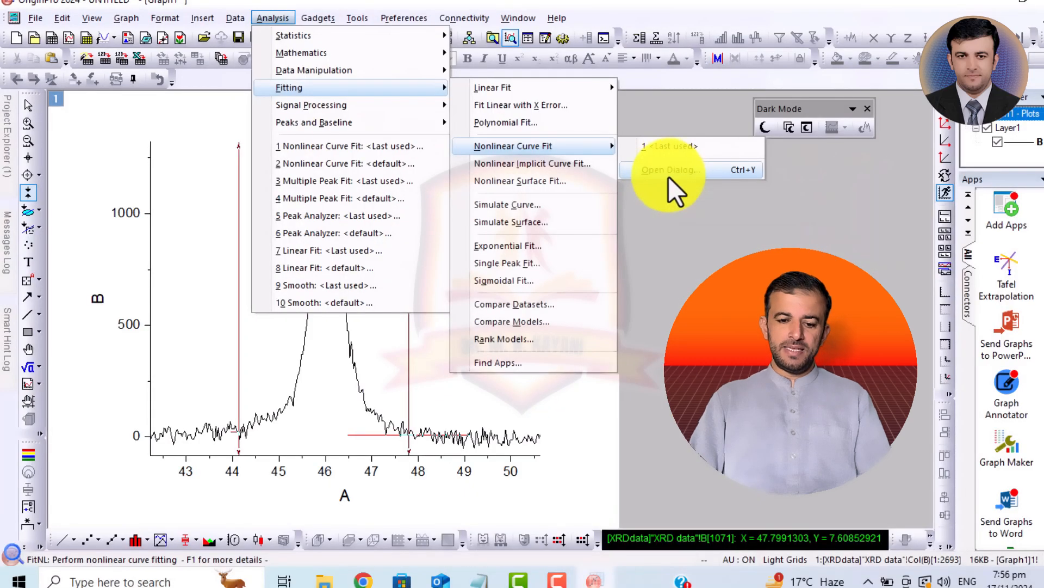
{"action": "left_click", "coordinate": [871, 221]}
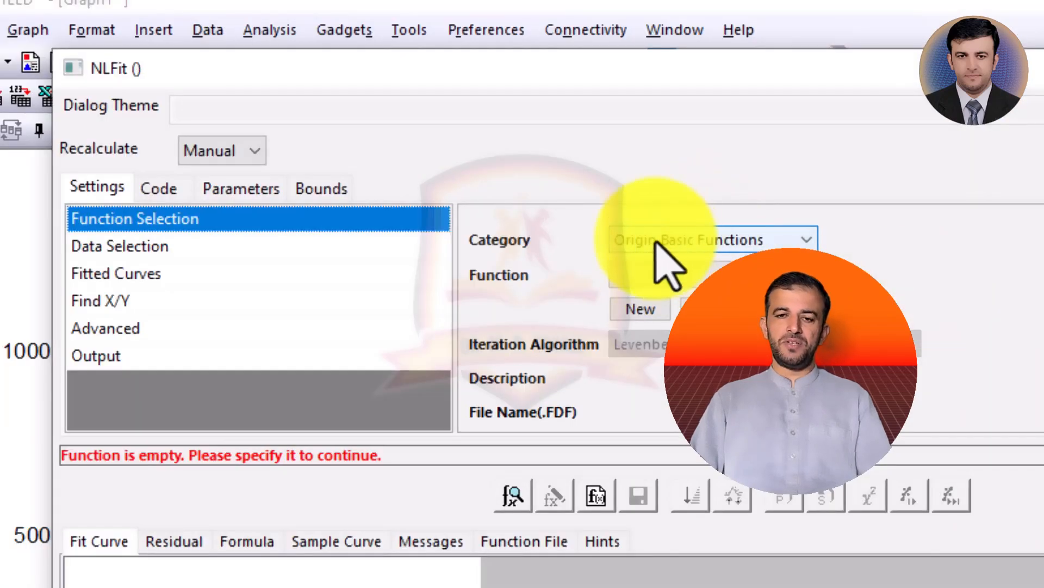
{"action": "left_click", "coordinate": [702, 275]}
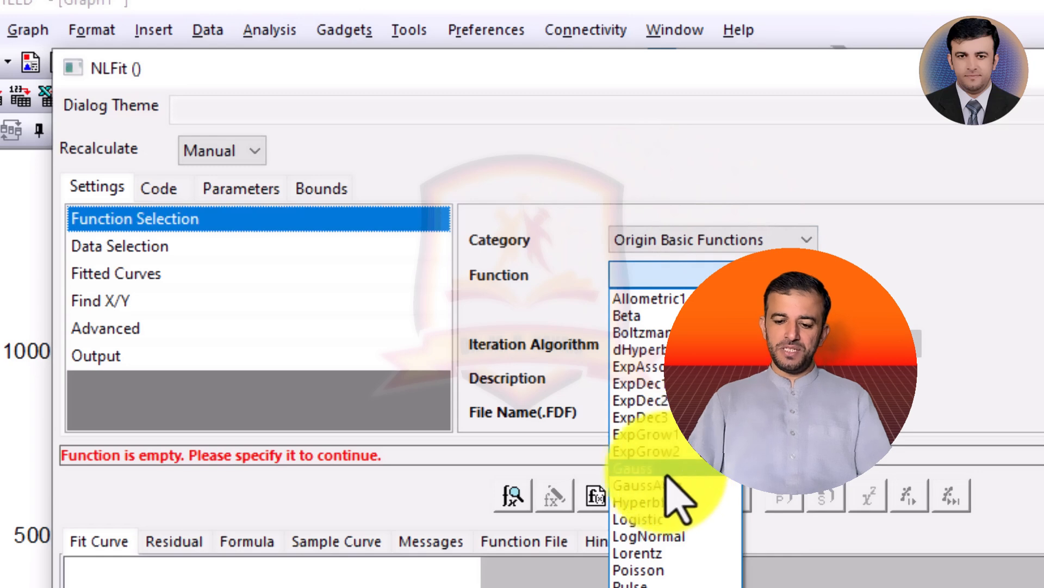
{"action": "left_click", "coordinate": [647, 470]}
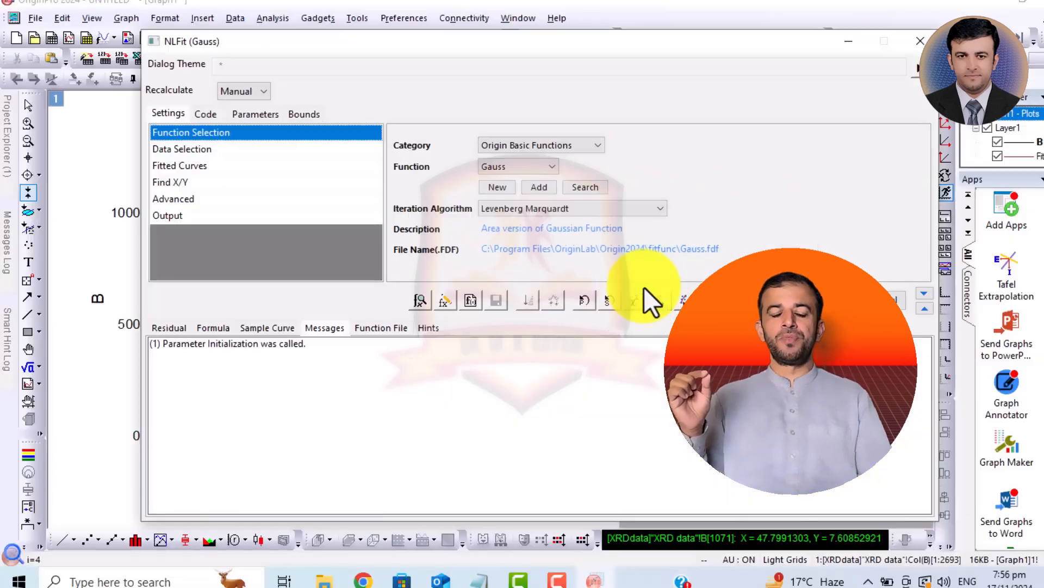
- Run one Gauss fit iteration, fit until converged, and output the fit to the graph
{"action": "left_click_drag", "start_coordinate": [580, 42], "coordinate": [914, 21]}
{"action": "left_click", "coordinate": [988, 263]}
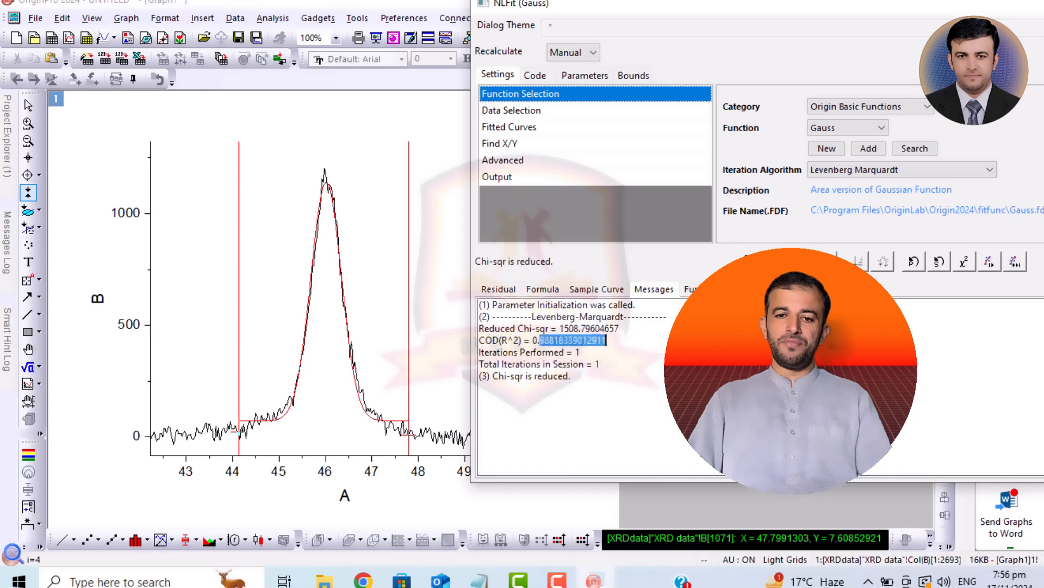
{"action": "left_click", "coordinate": [687, 364]}
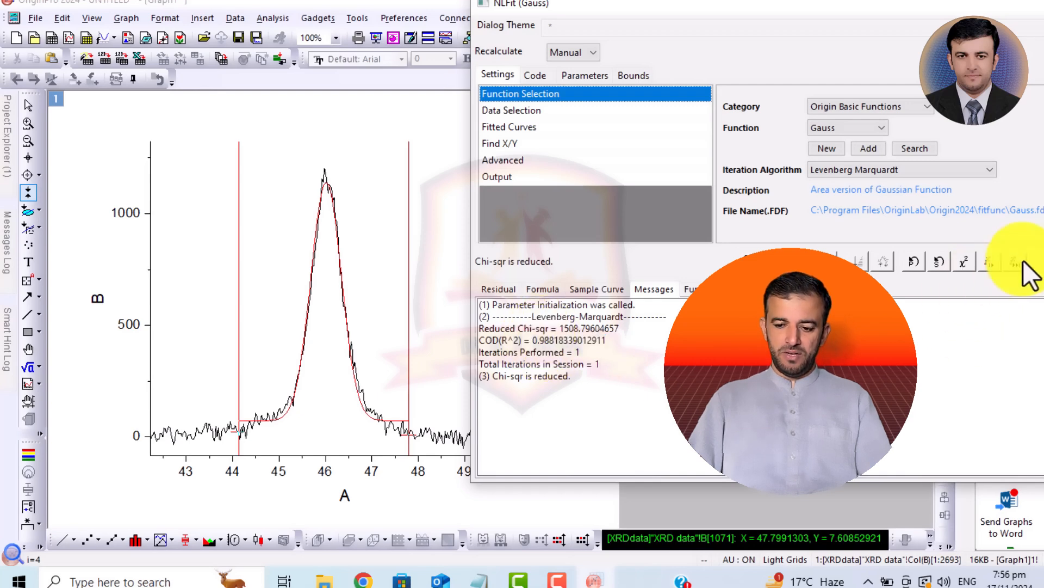
{"action": "left_click", "coordinate": [1016, 260]}
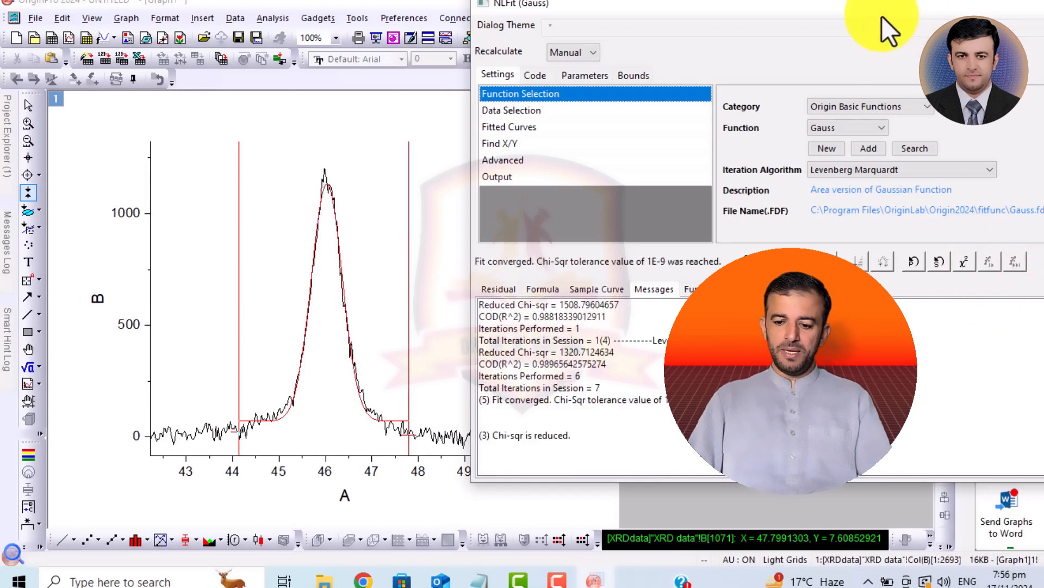
{"action": "left_click_drag", "start_coordinate": [877, 12], "coordinate": [728, 11]}
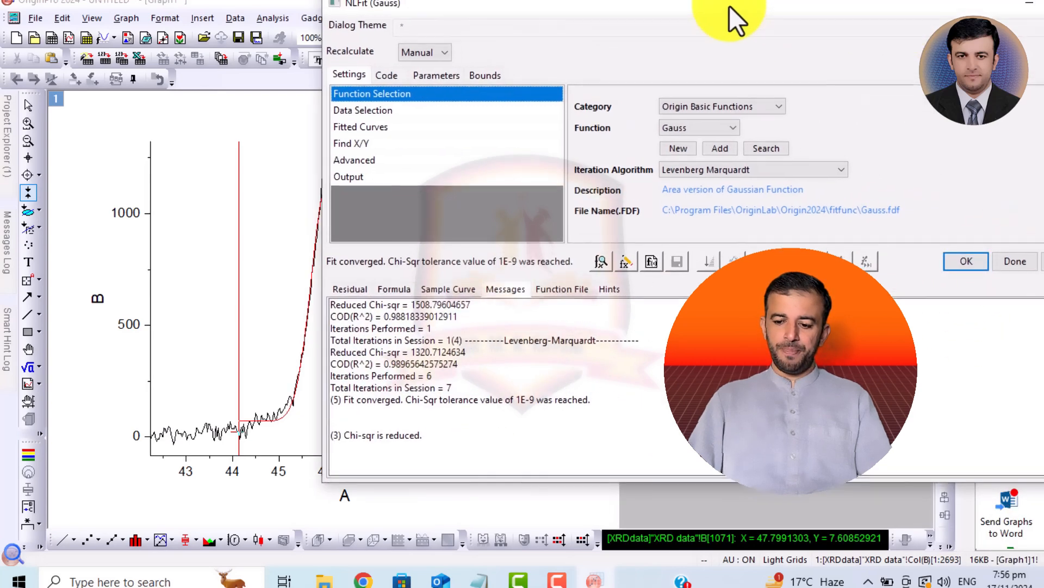
{"action": "left_click", "coordinate": [961, 262]}
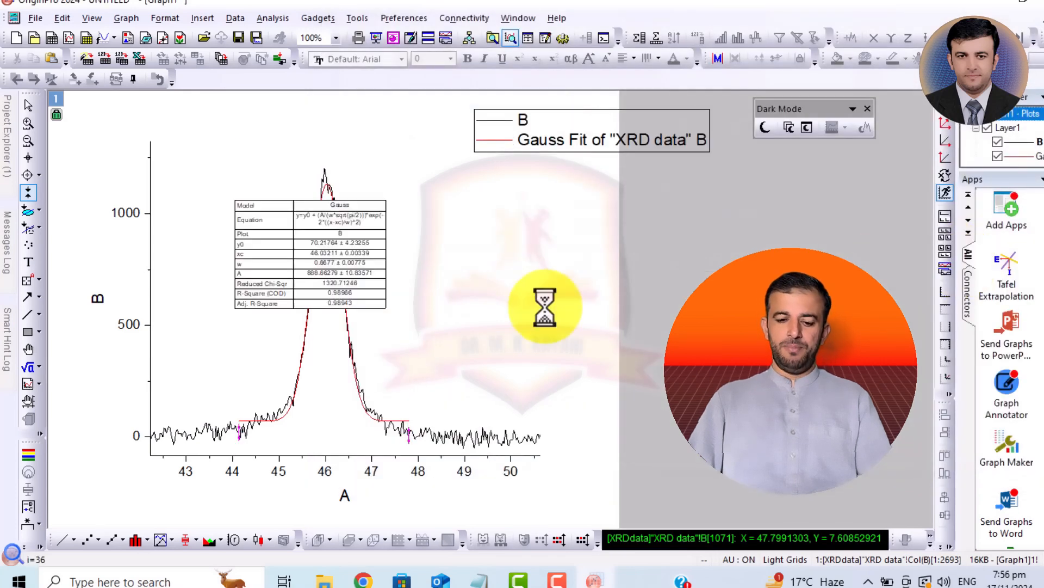
- Enlarge the Gauss fit results table and move it off the peak to the empty area beside the plot
{"action": "left_click", "coordinate": [315, 258]}
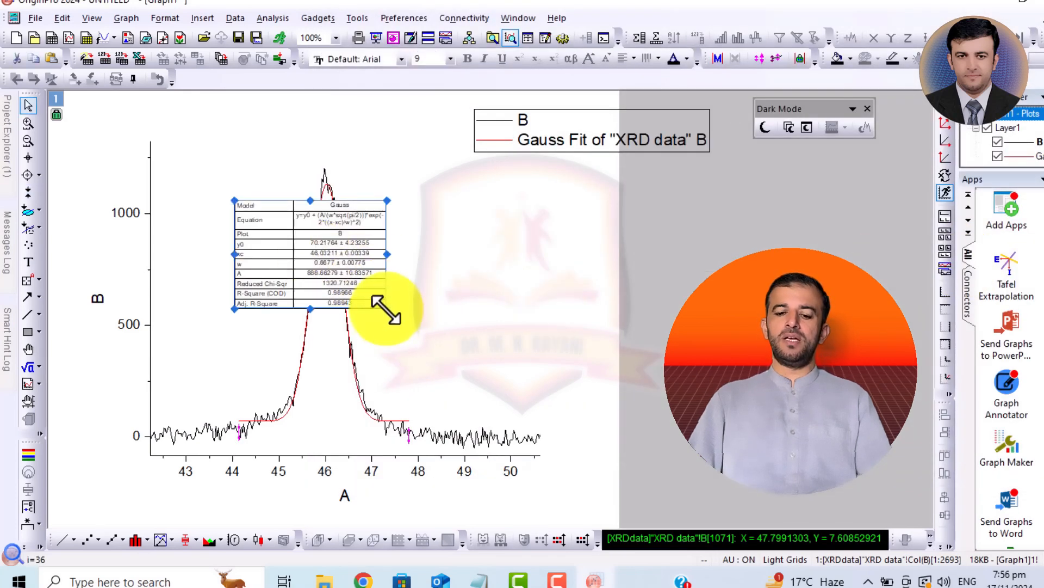
{"action": "left_click_drag", "start_coordinate": [385, 308], "coordinate": [536, 390]}
{"action": "left_click_drag", "start_coordinate": [431, 315], "coordinate": [783, 318]}
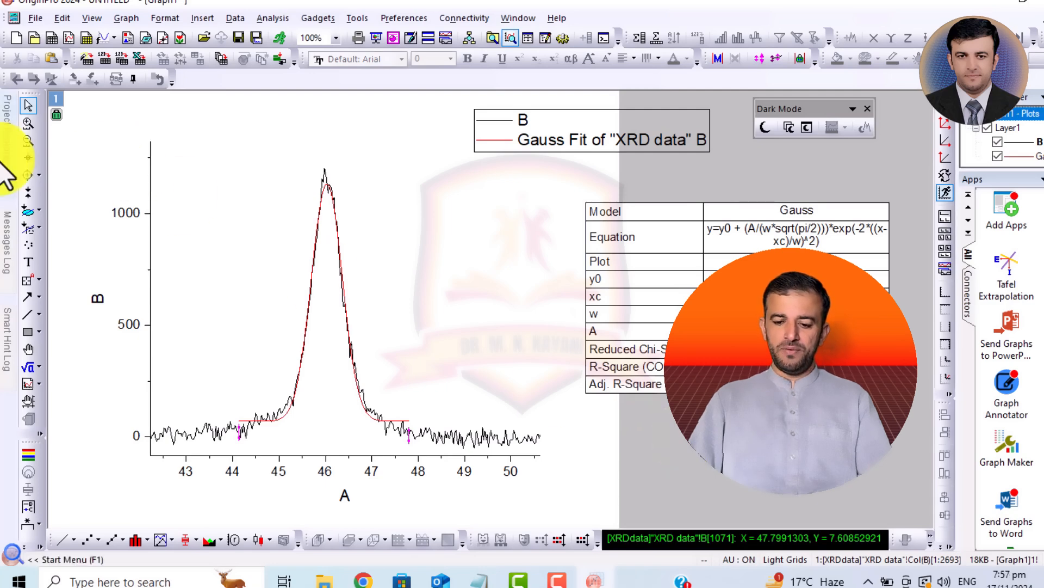
- Delete the Gauss fit curve, its results table and the legend from the graph
{"action": "mouse_move", "coordinate": [5, 158]}
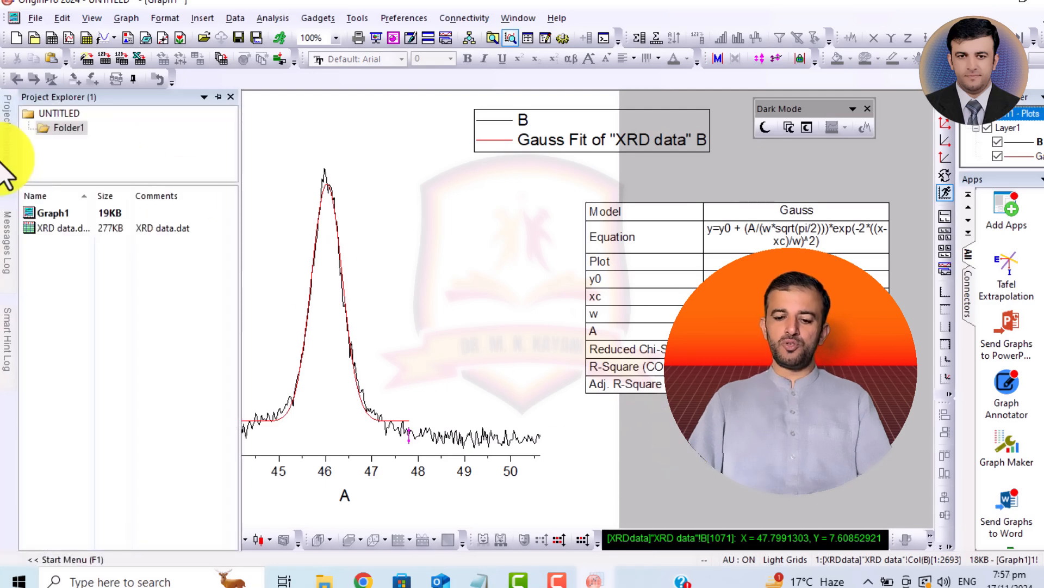
{"action": "double_click", "coordinate": [501, 142]}
{"action": "key", "text": "Delete"}
{"action": "key", "text": "Return"}
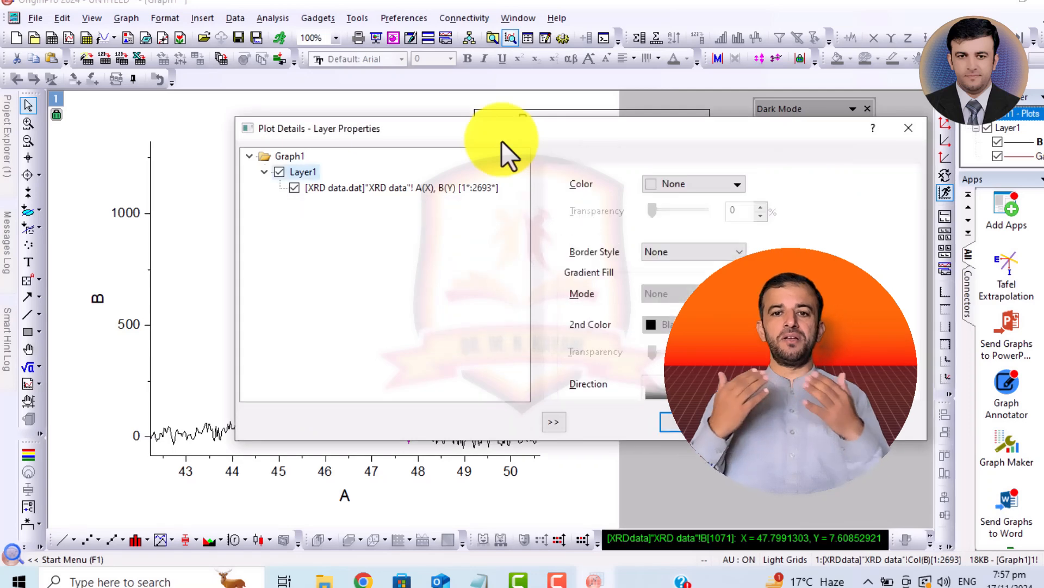
{"action": "key", "text": "Return"}
{"action": "left_click", "coordinate": [753, 245]}
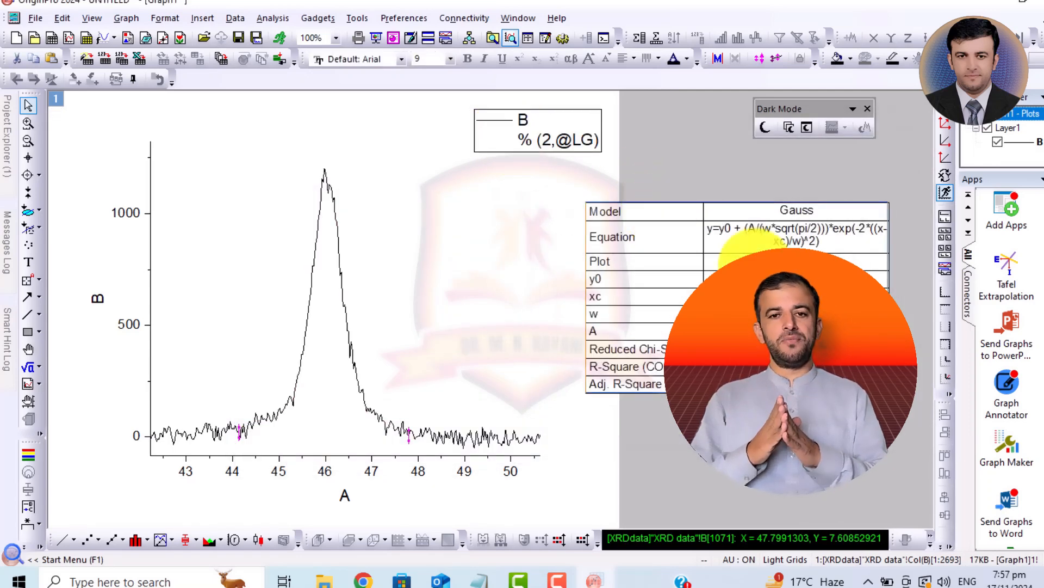
{"action": "key", "text": "Delete"}
{"action": "left_click", "coordinate": [562, 117]}
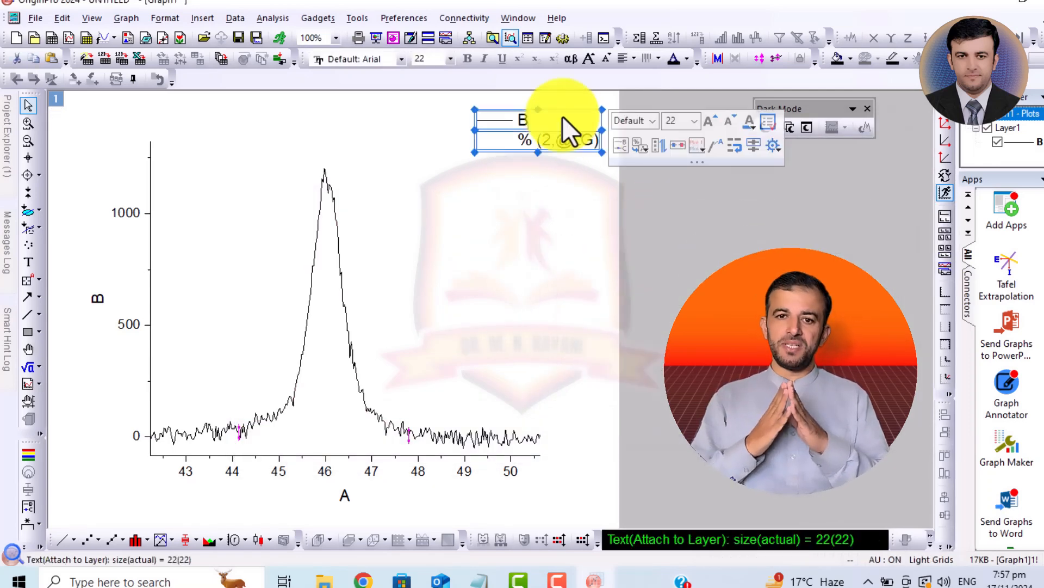
{"action": "key", "text": "Delete"}
- Mark the peak range again with the Data Selector, from about 44.1 to 47.8 on the A axis
{"action": "left_click", "coordinate": [272, 18]}
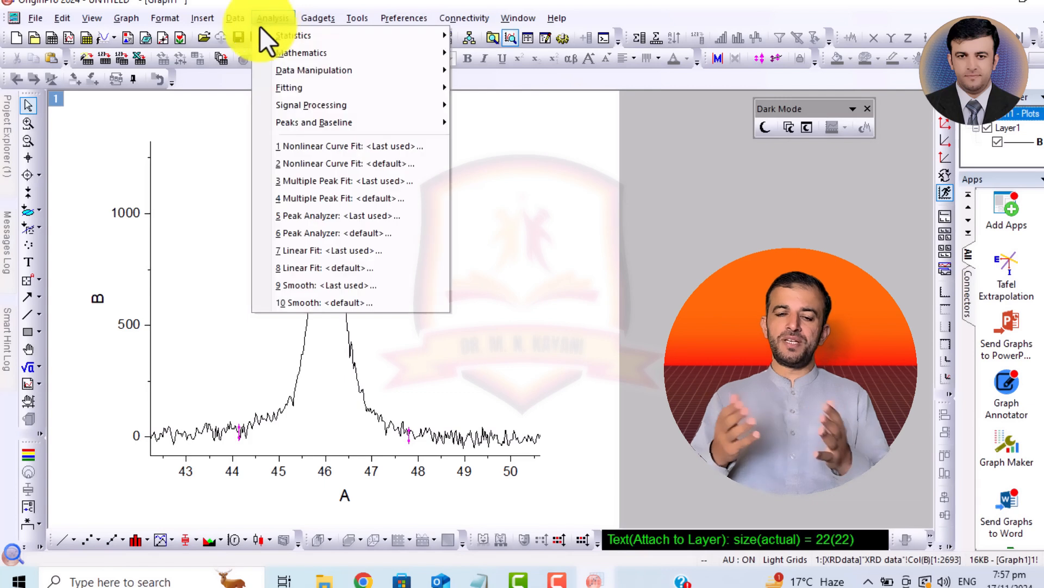
{"action": "left_click", "coordinate": [734, 280]}
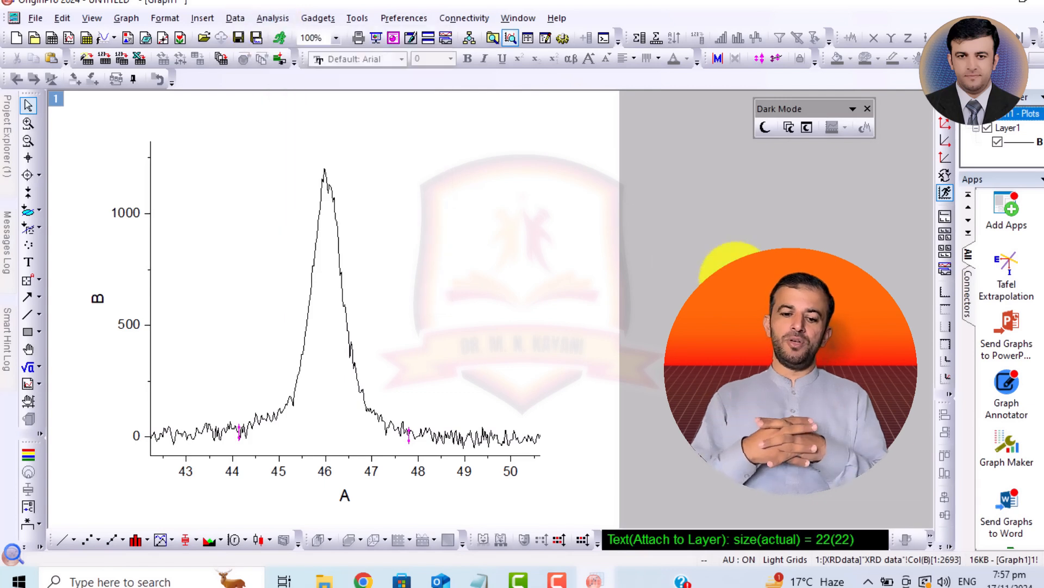
{"action": "left_click", "coordinate": [28, 193]}
{"action": "left_click_drag", "start_coordinate": [169, 296], "coordinate": [240, 317]}
{"action": "left_click_drag", "start_coordinate": [518, 289], "coordinate": [409, 345]}
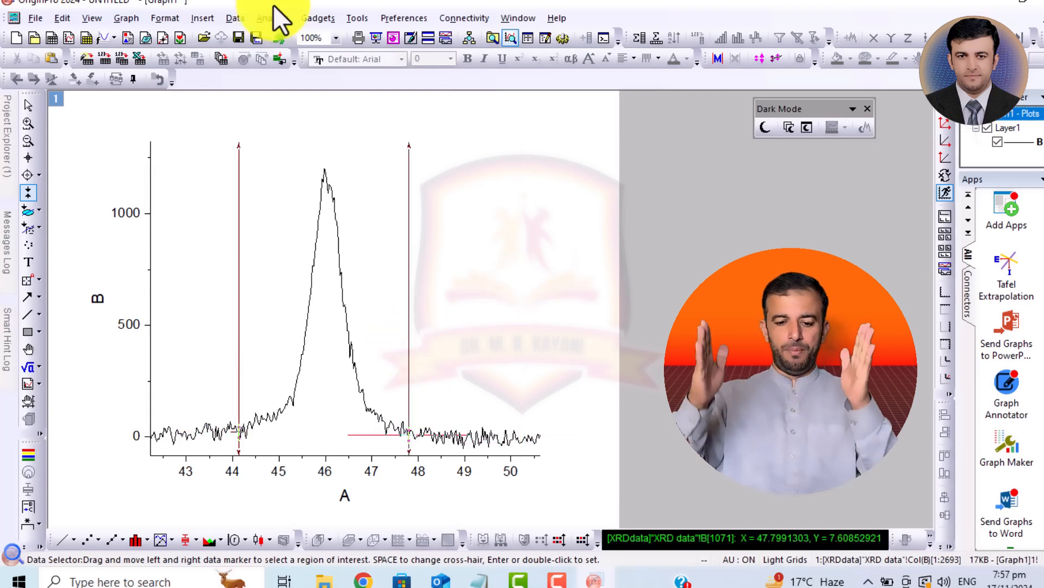
- Start a nonlinear curve fit on the marked peak range and set the fitting function to Lorentz
{"action": "left_click", "coordinate": [272, 20]}
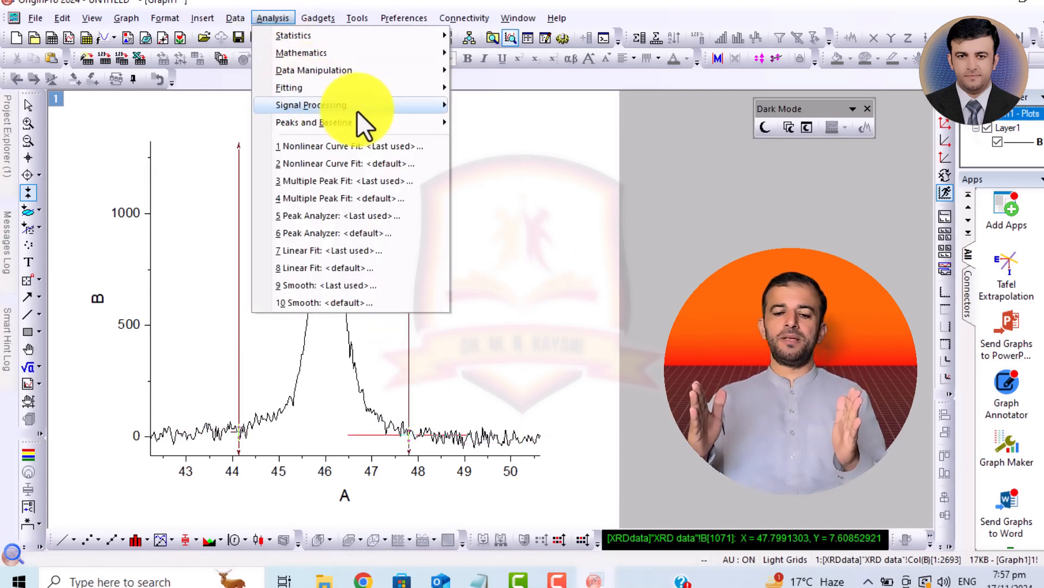
{"action": "mouse_move", "coordinate": [376, 88]}
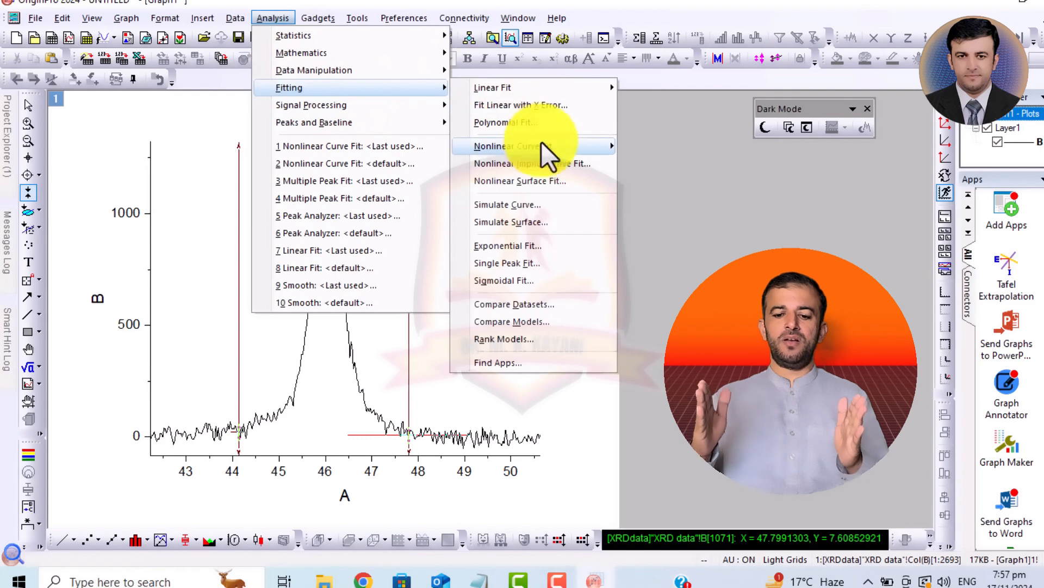
{"action": "mouse_move", "coordinate": [534, 146]}
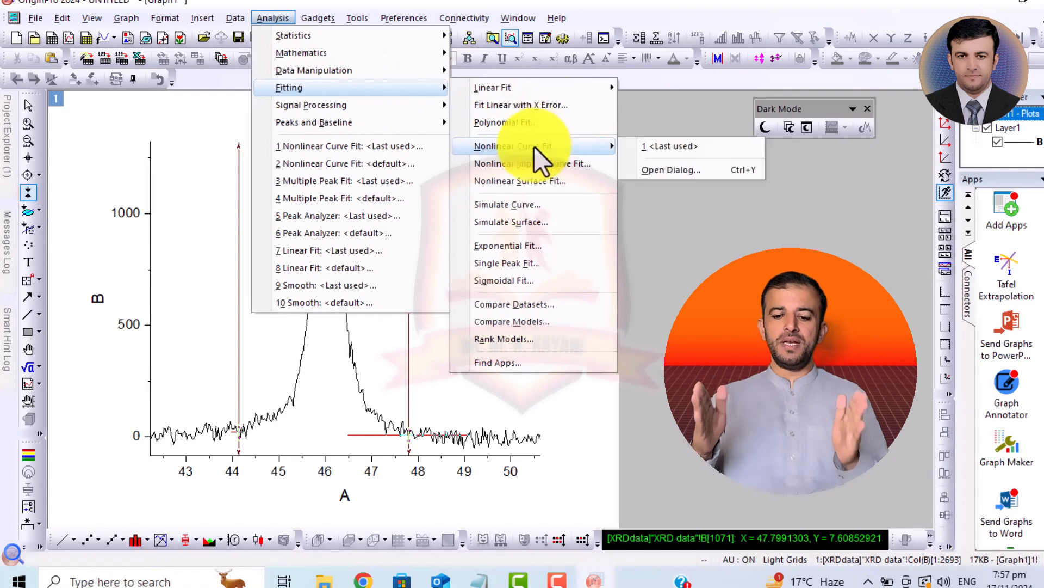
{"action": "left_click", "coordinate": [664, 169]}
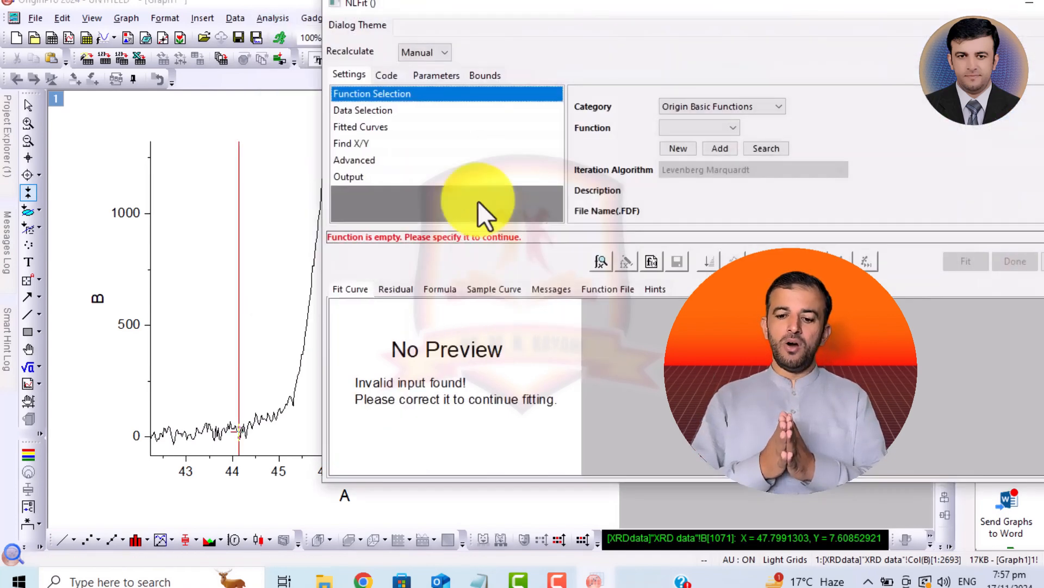
{"action": "left_click", "coordinate": [718, 127]}
{"action": "key", "text": "l"}
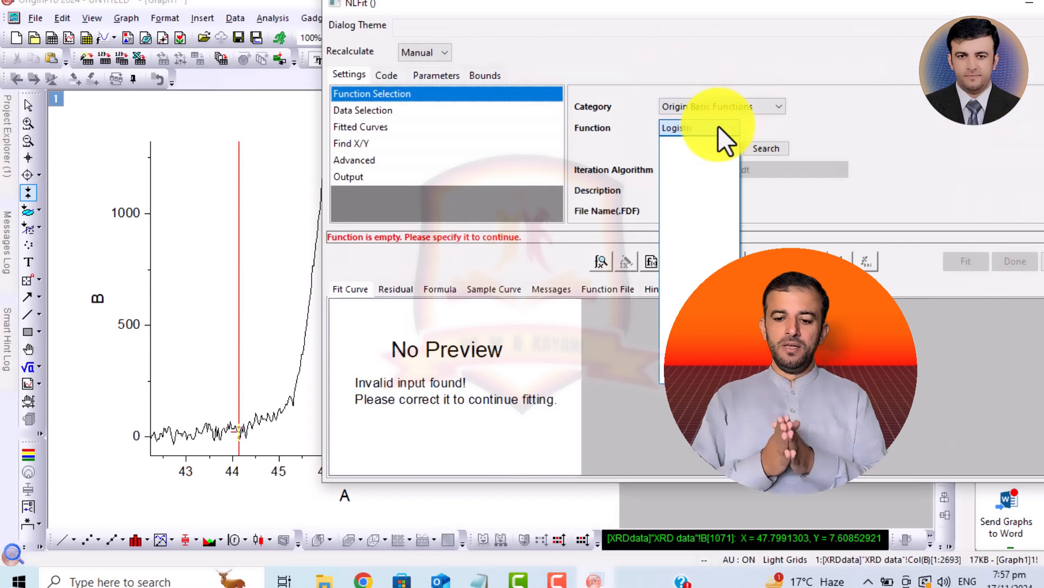
{"action": "left_click", "coordinate": [717, 127]}
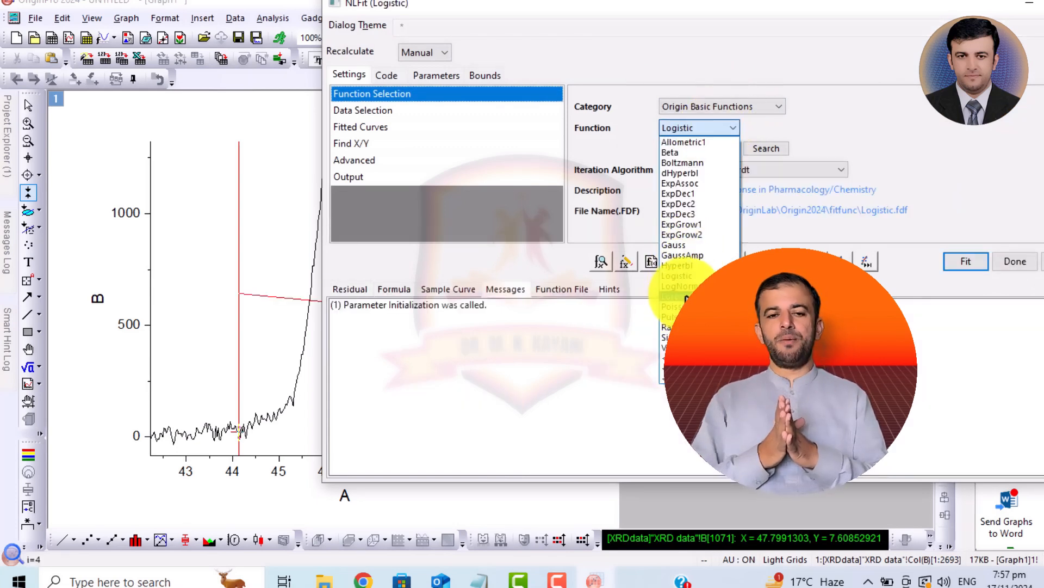
{"action": "left_click", "coordinate": [684, 298]}
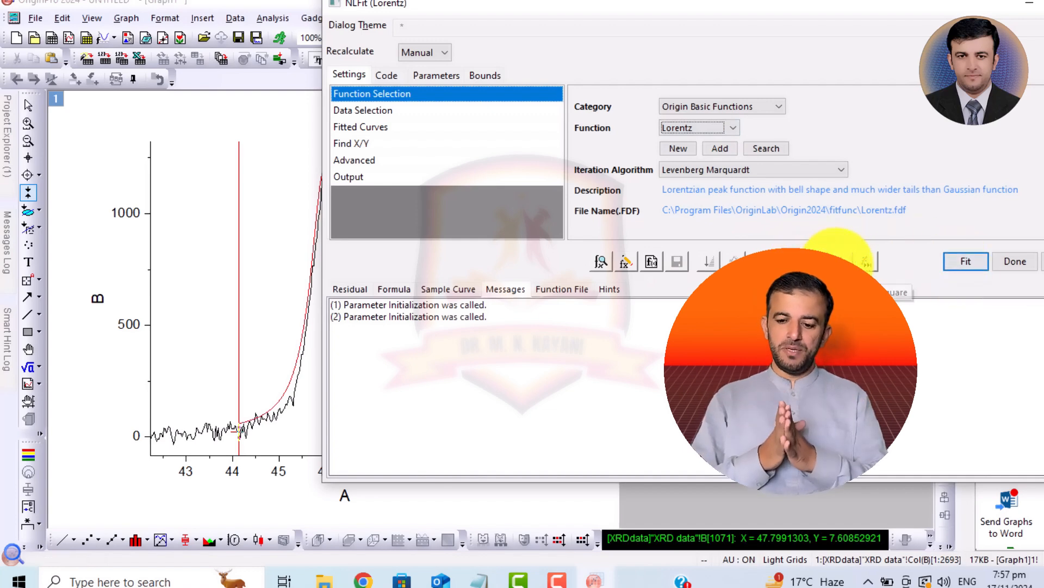
- Run one Lorentz fit iteration, fit until converged, and output the Lorentz fit to the graph
{"action": "left_click", "coordinate": [839, 262]}
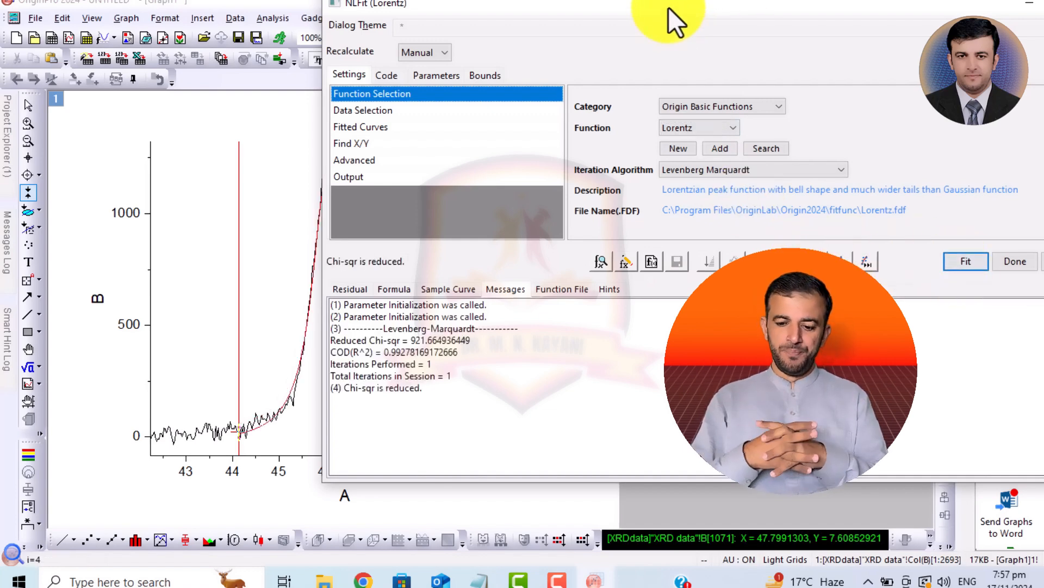
{"action": "left_click_drag", "start_coordinate": [677, 19], "coordinate": [776, 22]}
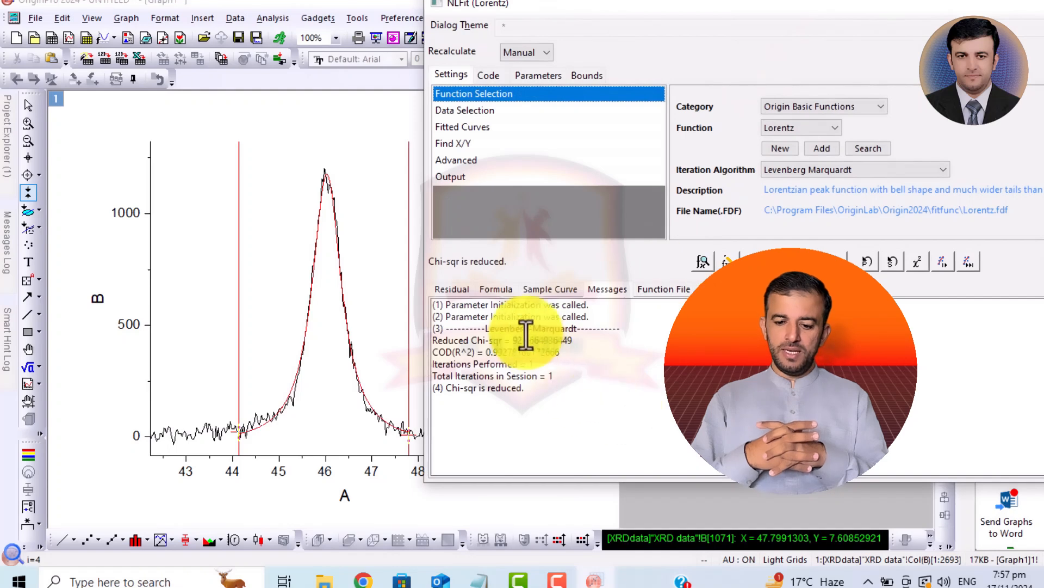
{"action": "left_click_drag", "start_coordinate": [484, 353], "coordinate": [545, 354]}
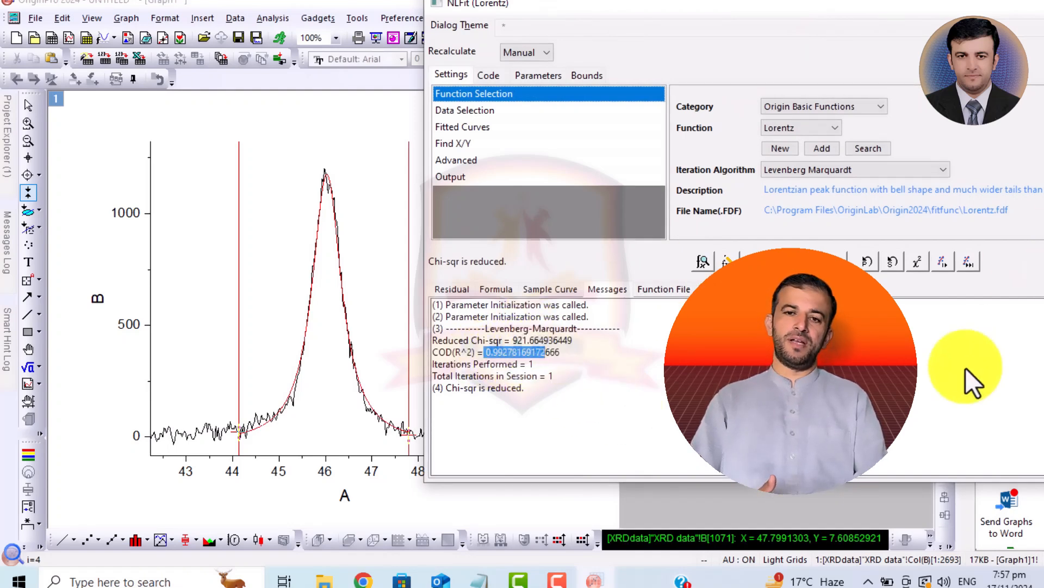
{"action": "left_click", "coordinate": [969, 259]}
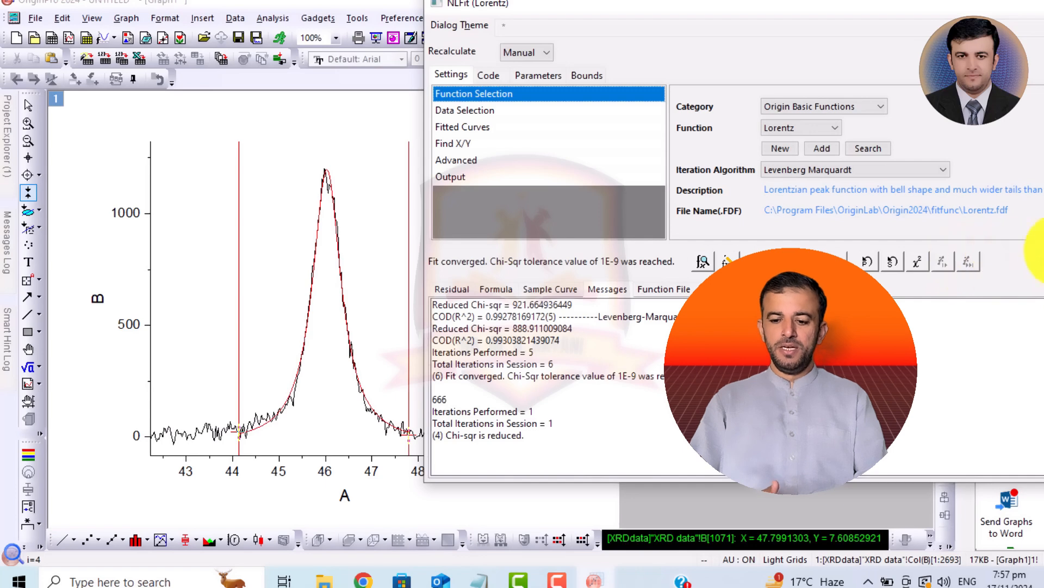
{"action": "left_click", "coordinate": [1034, 276]}
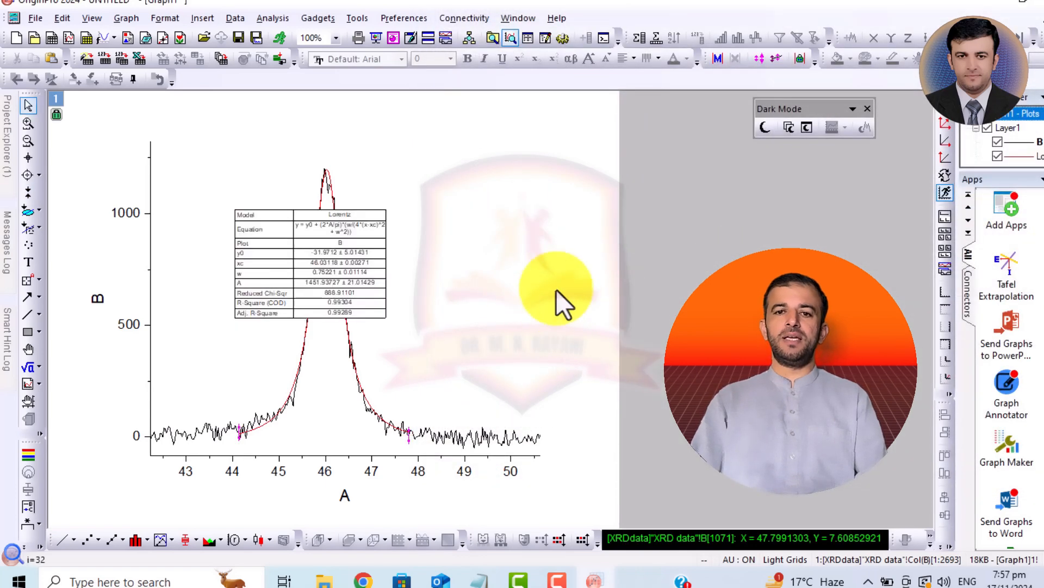
- Enlarge the Lorentz fit results table and move it off the peak to the empty area beside the plot
{"action": "left_click", "coordinate": [329, 267]}
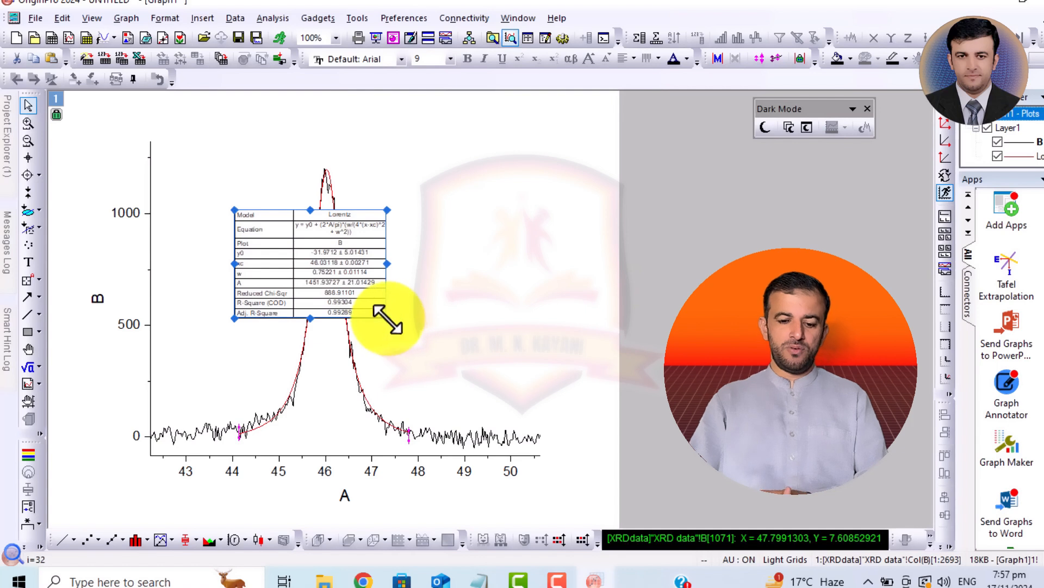
{"action": "left_click_drag", "start_coordinate": [387, 318], "coordinate": [550, 403]}
{"action": "left_click_drag", "start_coordinate": [459, 367], "coordinate": [812, 317]}
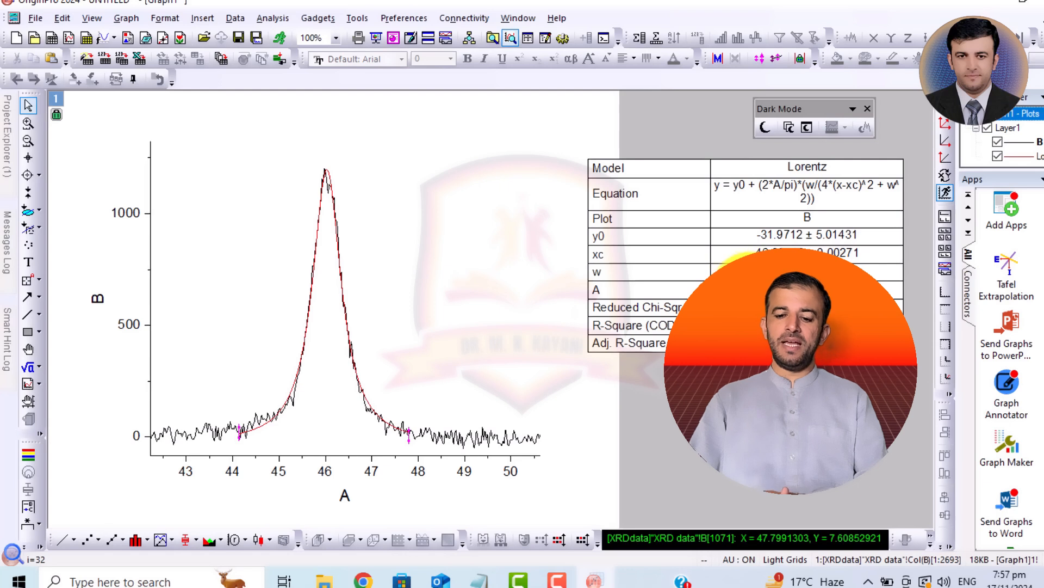
{"action": "left_click", "coordinate": [700, 251]}
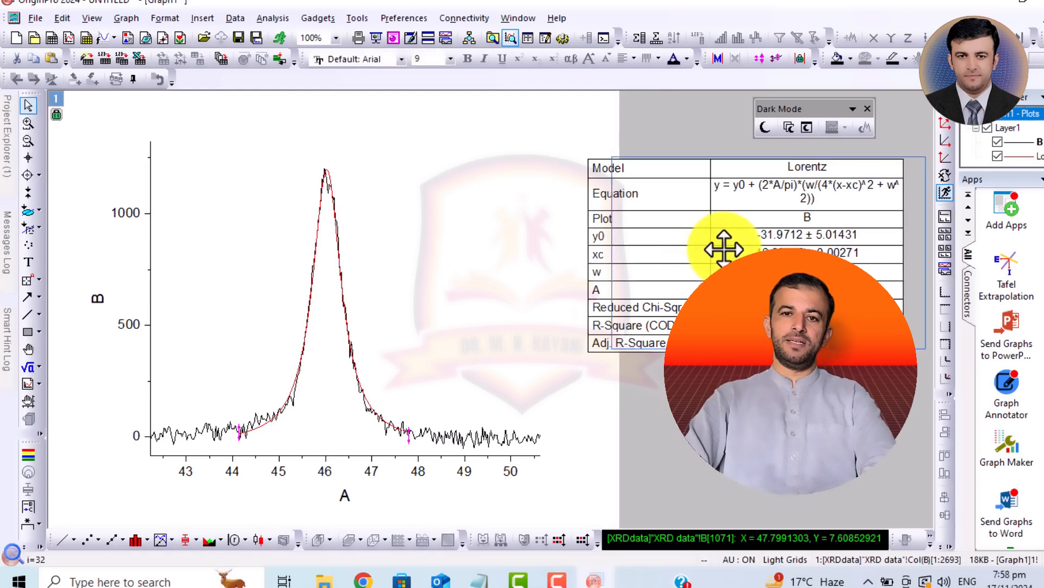
{"action": "left_click_drag", "start_coordinate": [718, 242], "coordinate": [742, 241]}
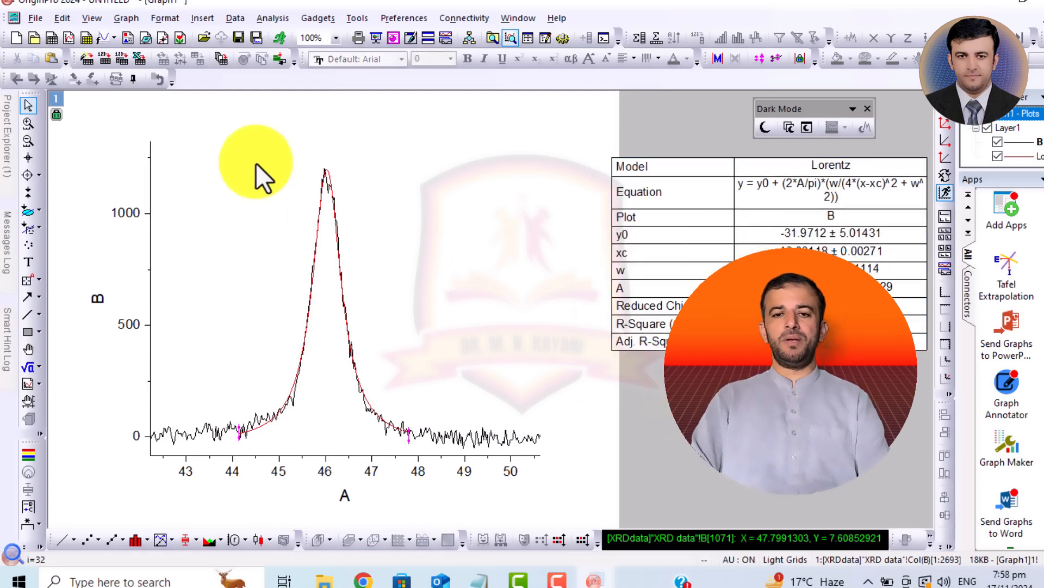
- Reopen the XRD data worksheet and plot column B against column A as a new line graph
{"action": "mouse_move", "coordinate": [7, 153]}
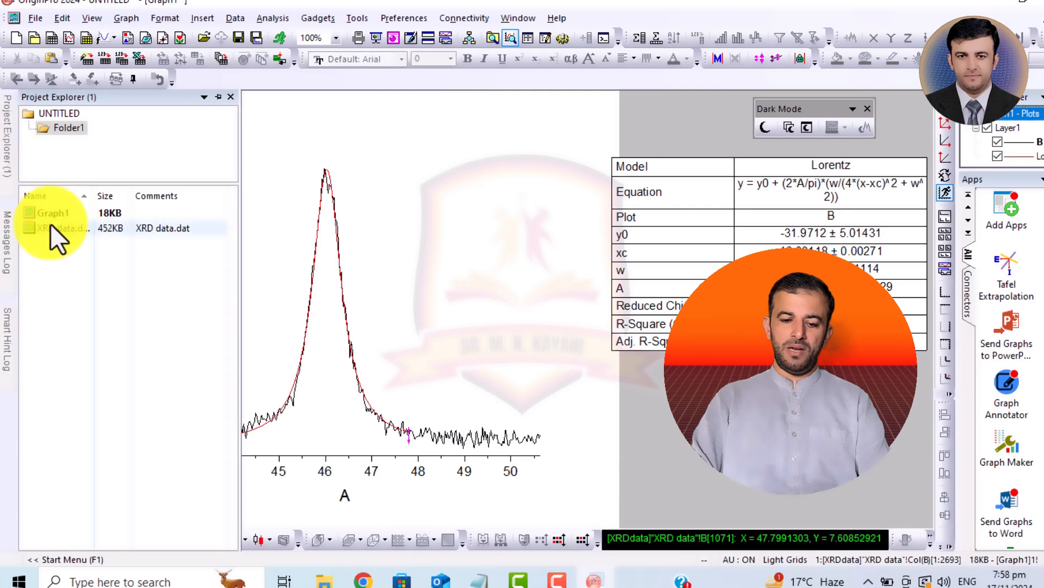
{"action": "double_click", "coordinate": [37, 230]}
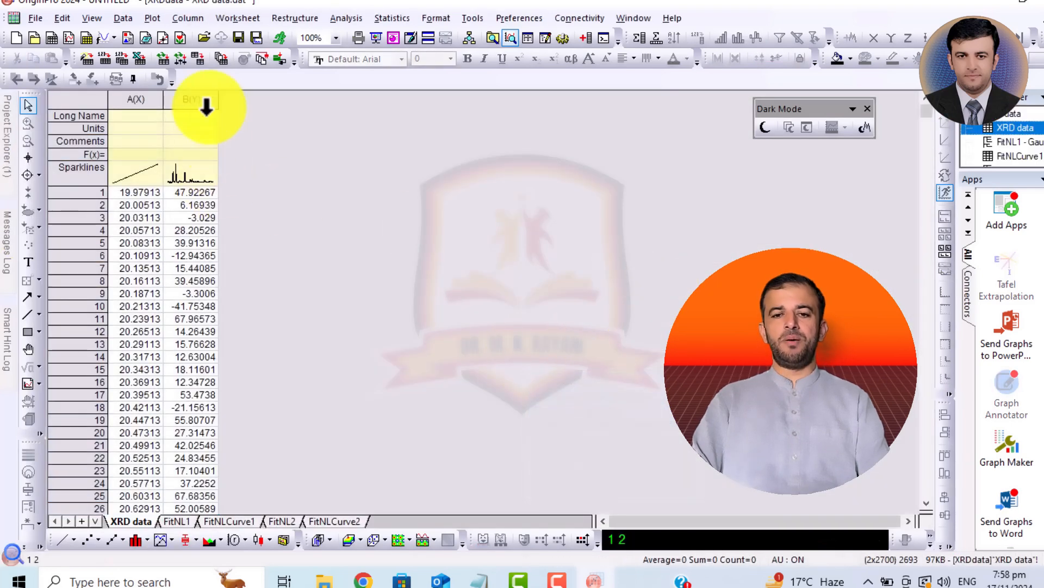
{"action": "left_click", "coordinate": [174, 103]}
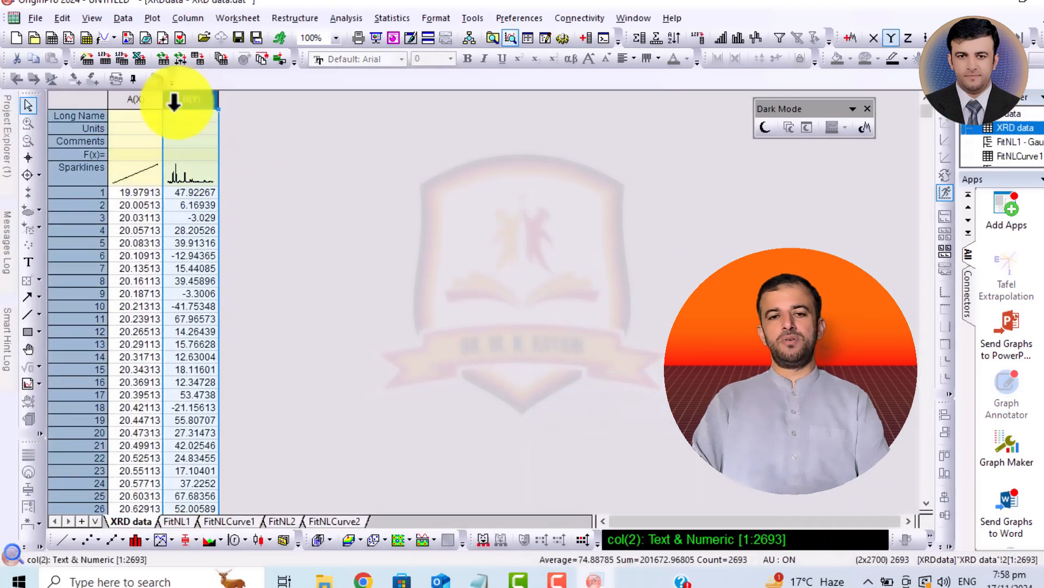
{"action": "left_click_drag", "start_coordinate": [174, 102], "coordinate": [148, 308]}
{"action": "left_click", "coordinate": [58, 538]}
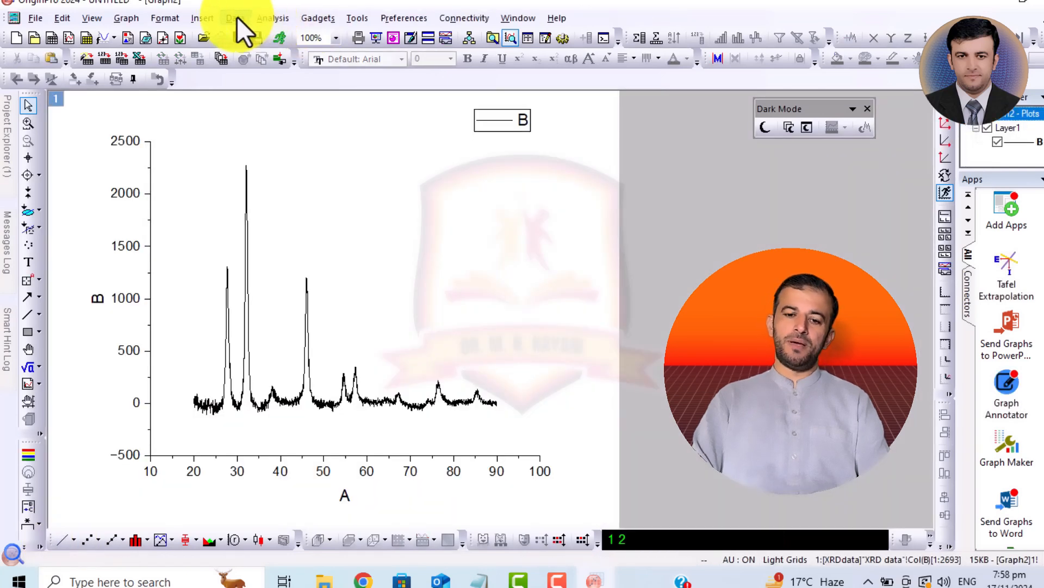
- Zoom the new graph in on the tallest peak and mark its range with the Data Selector, from about 30.3 to 34.6 on the A axis
{"action": "left_click", "coordinate": [28, 124]}
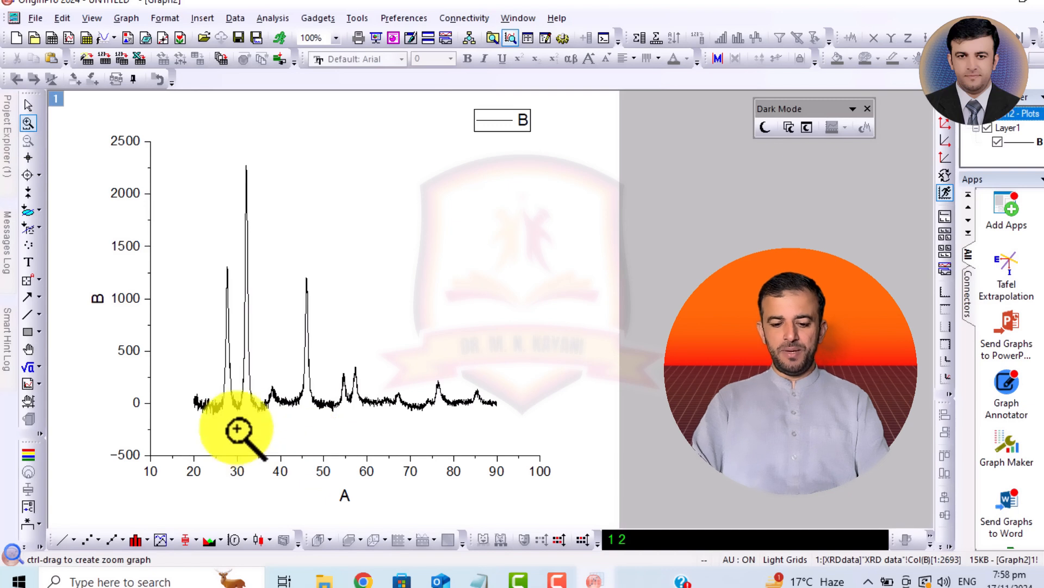
{"action": "left_click_drag", "start_coordinate": [230, 420], "coordinate": [268, 155]}
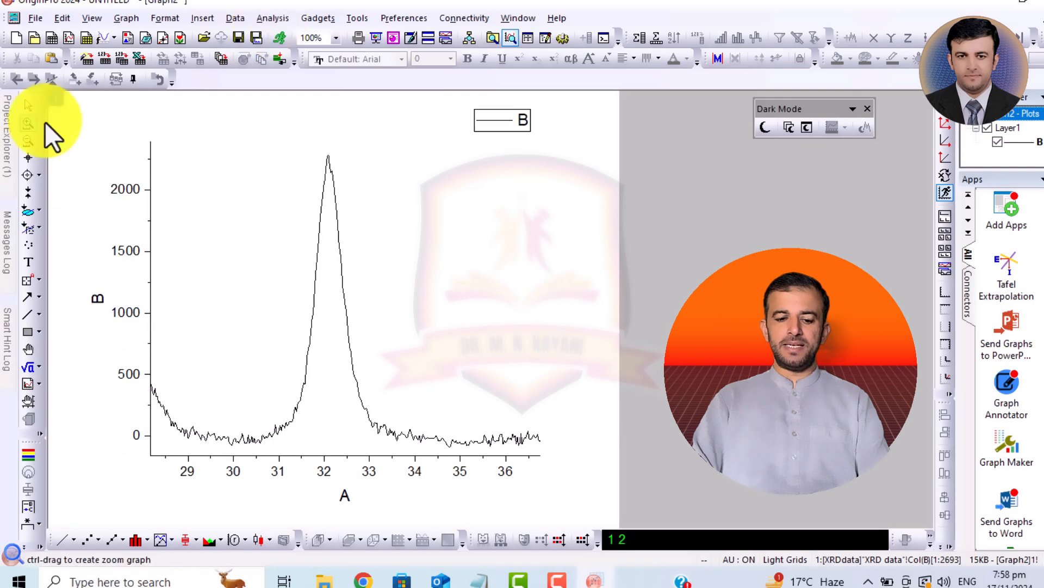
{"action": "left_click", "coordinate": [29, 194]}
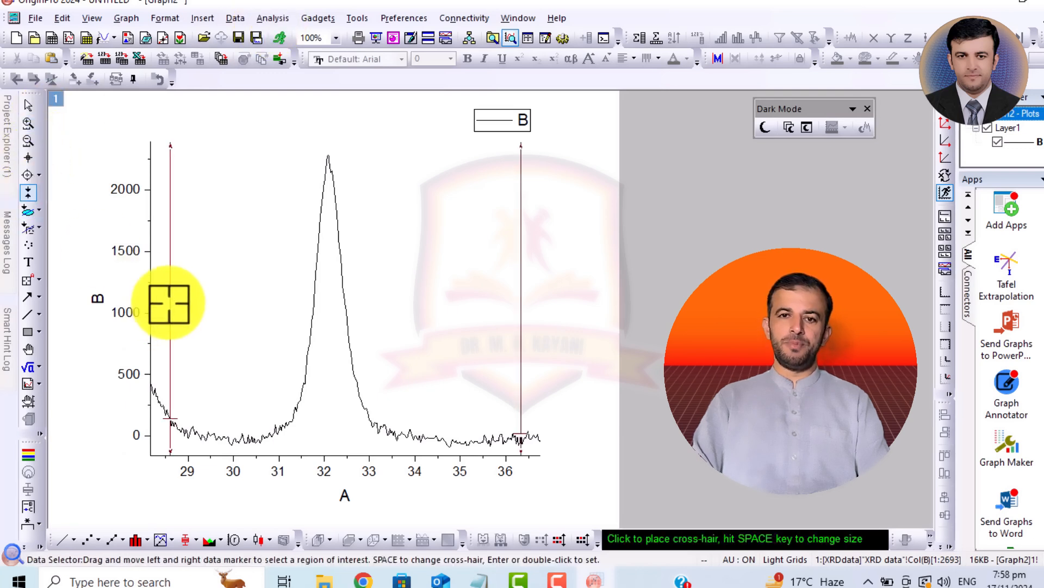
{"action": "left_click_drag", "start_coordinate": [194, 312], "coordinate": [247, 325]}
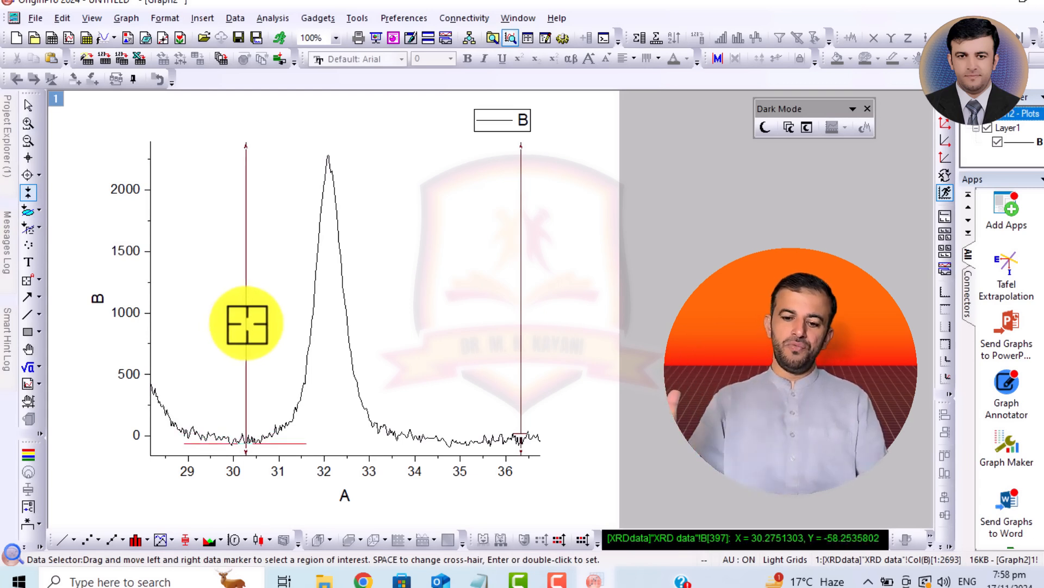
{"action": "left_click_drag", "start_coordinate": [527, 285], "coordinate": [443, 296]}
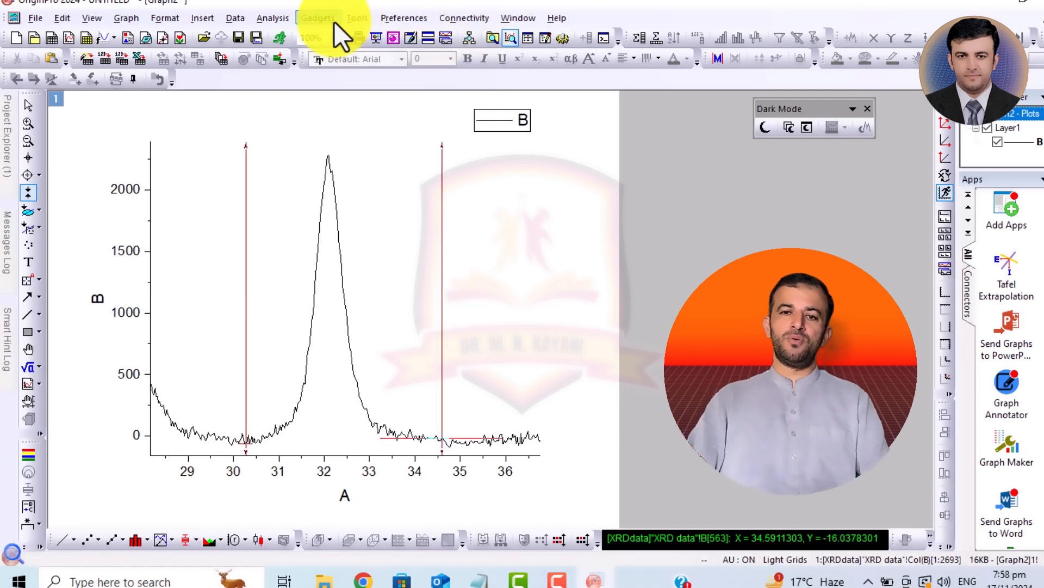
- Start a nonlinear curve fit on the tallest peak's marked range and set the fitting function to Gauss
{"action": "left_click", "coordinate": [272, 24]}
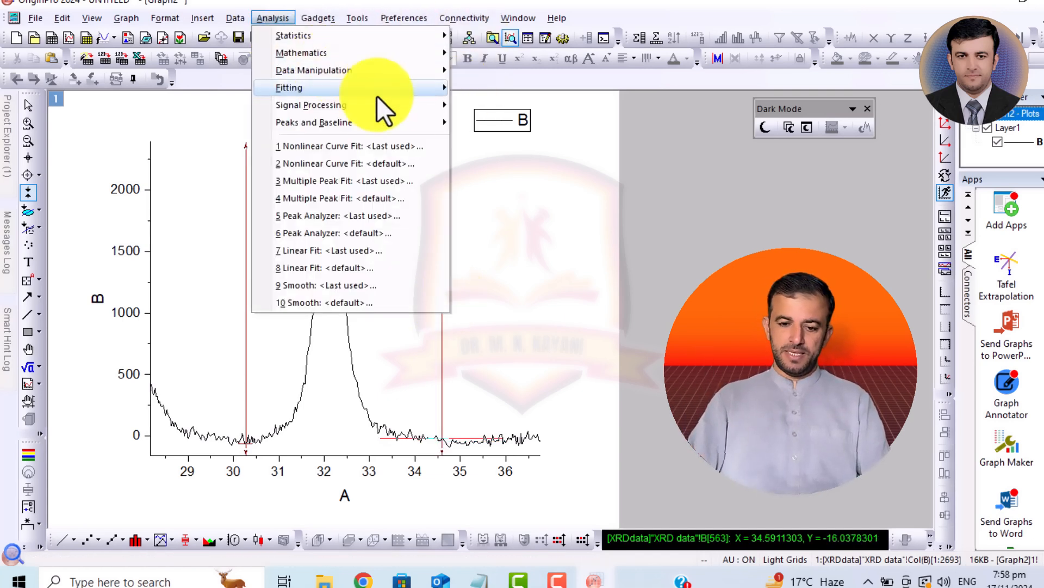
{"action": "mouse_move", "coordinate": [395, 88]}
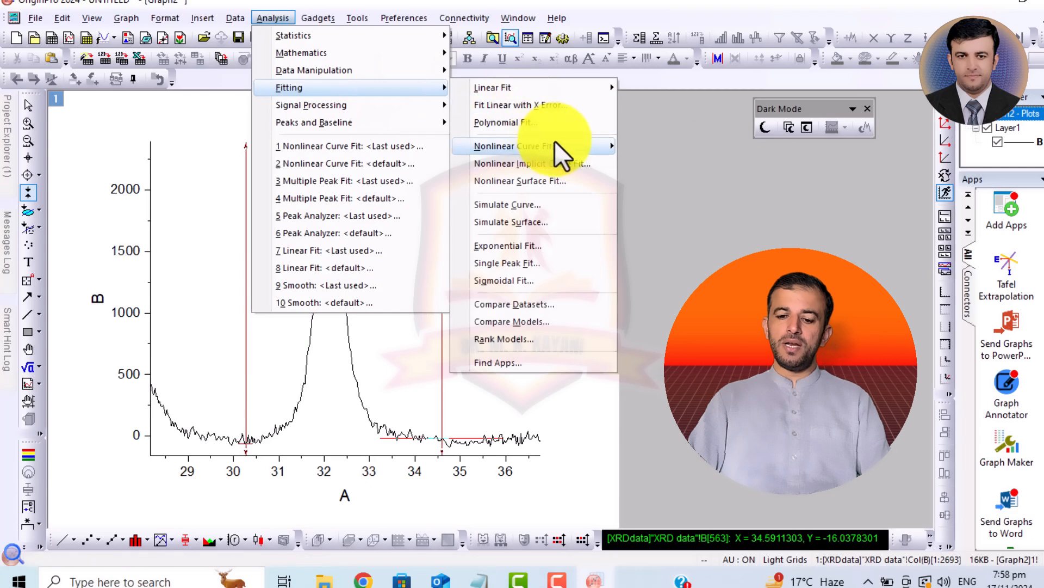
{"action": "mouse_move", "coordinate": [555, 144]}
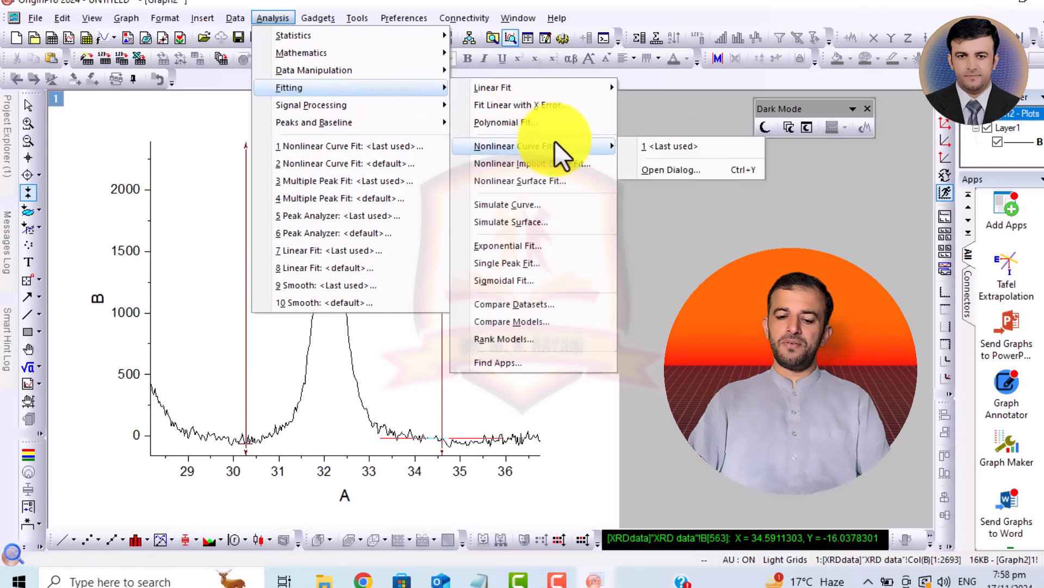
{"action": "left_click", "coordinate": [673, 171]}
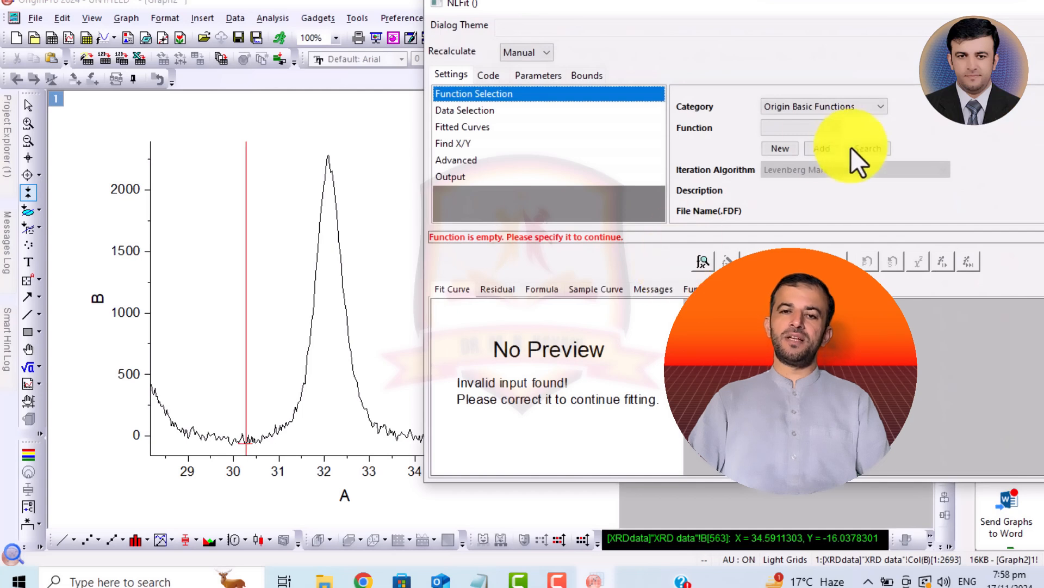
{"action": "left_click", "coordinate": [817, 128]}
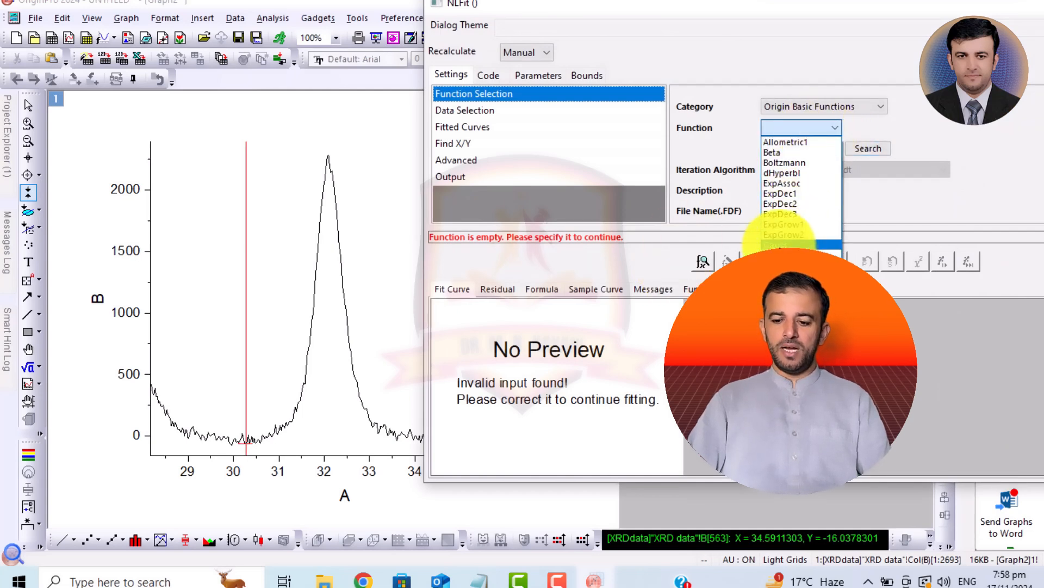
{"action": "left_click", "coordinate": [781, 245]}
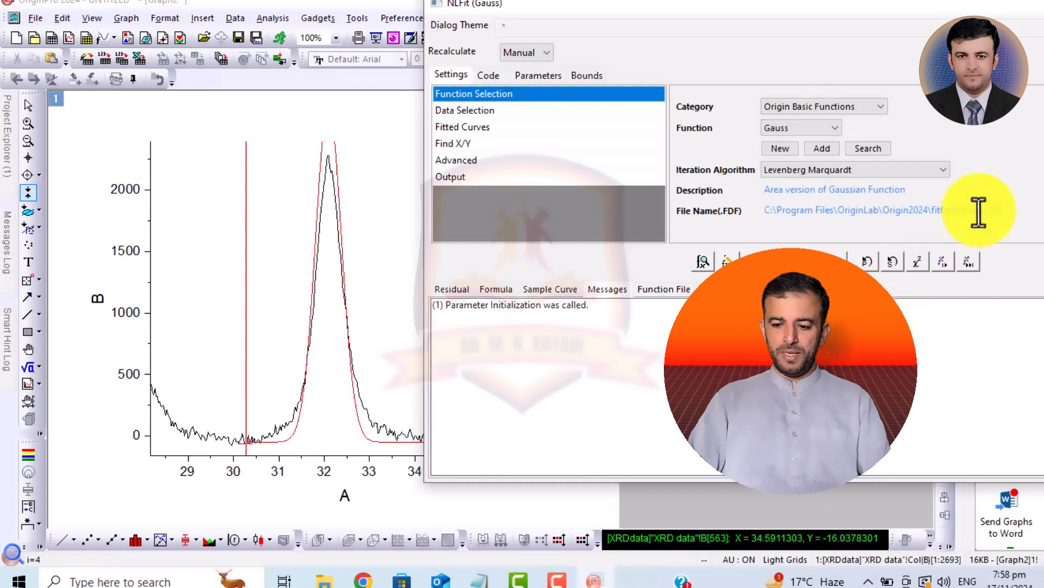
- Run one Gauss iteration on the tallest peak, fit until converged, and output the fit to the new graph
{"action": "left_click", "coordinate": [944, 267]}
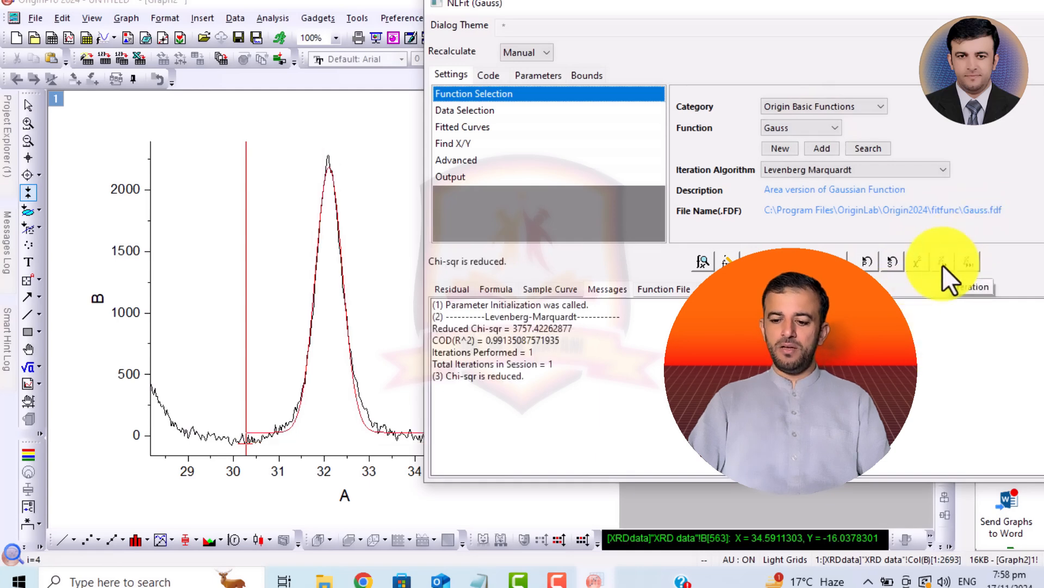
{"action": "left_click", "coordinate": [966, 262]}
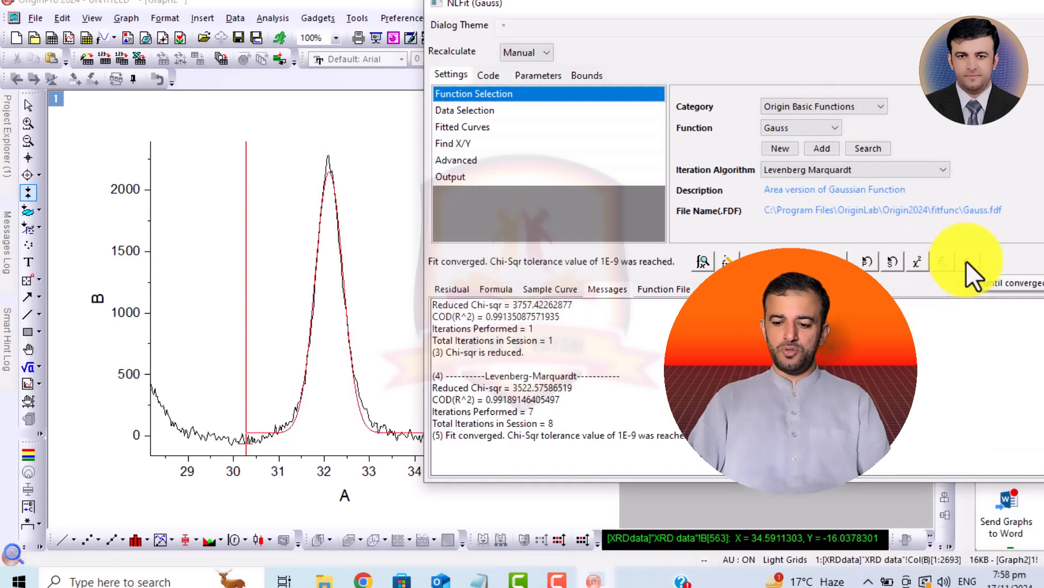
{"action": "left_click", "coordinate": [1043, 259]}
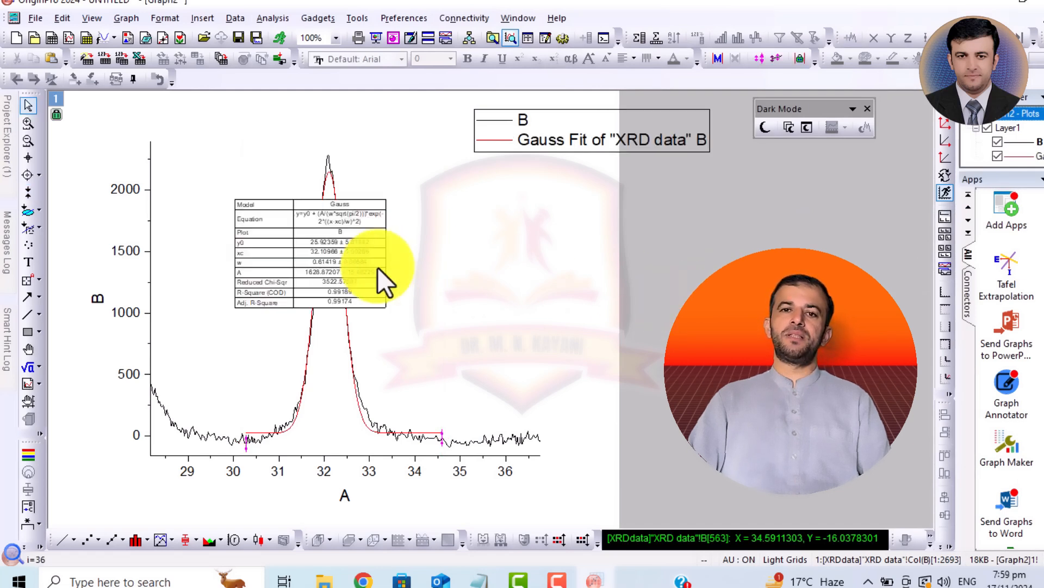
- Enlarge the Gauss fit results table and move it off the peak into the empty area beside the plot
{"action": "left_click", "coordinate": [345, 259]}
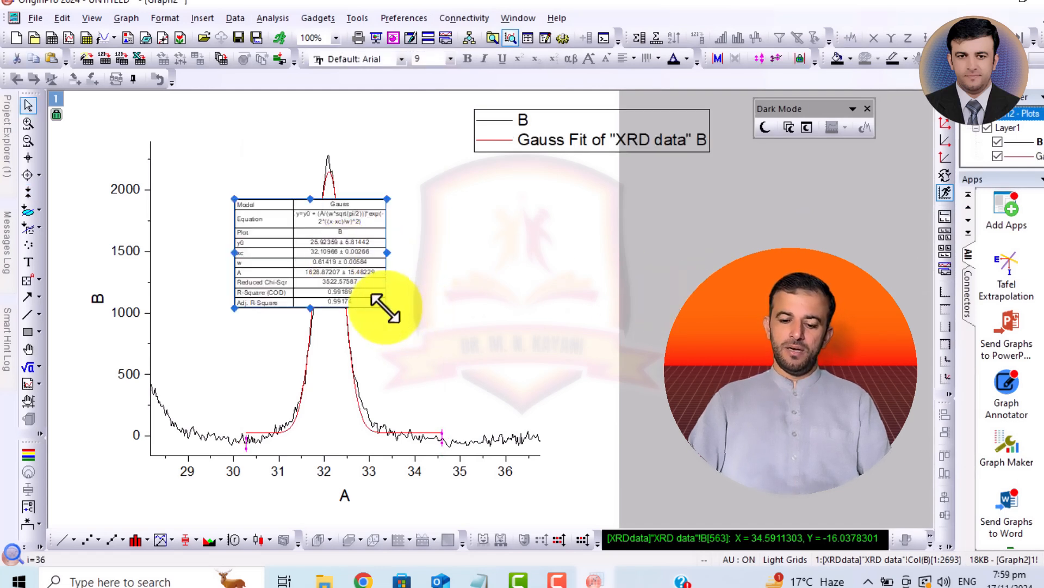
{"action": "left_click_drag", "start_coordinate": [387, 308], "coordinate": [513, 344]}
{"action": "left_click_drag", "start_coordinate": [415, 288], "coordinate": [801, 285]}
{"action": "left_click", "coordinate": [794, 389]}
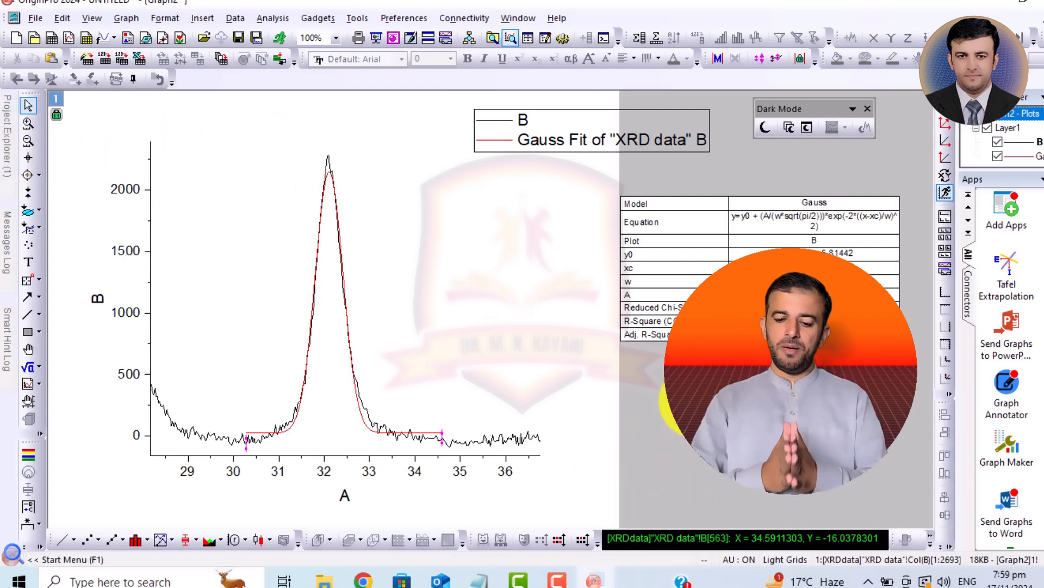
{"action": "left_click", "coordinate": [699, 228]}
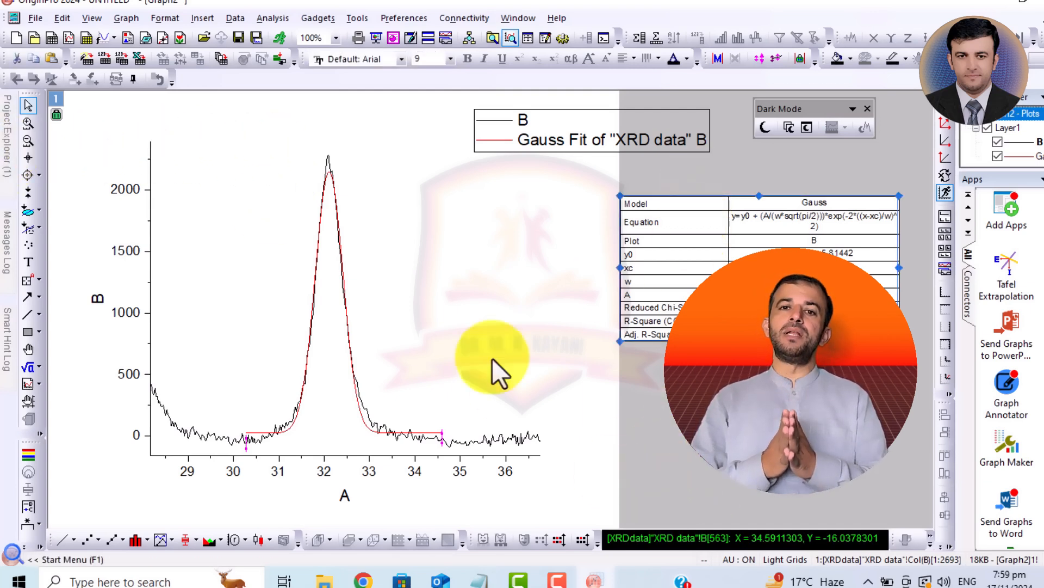
- Thicken the red Gauss fit line
{"action": "left_click", "coordinate": [368, 430]}
{"action": "double_click", "coordinate": [368, 430]}
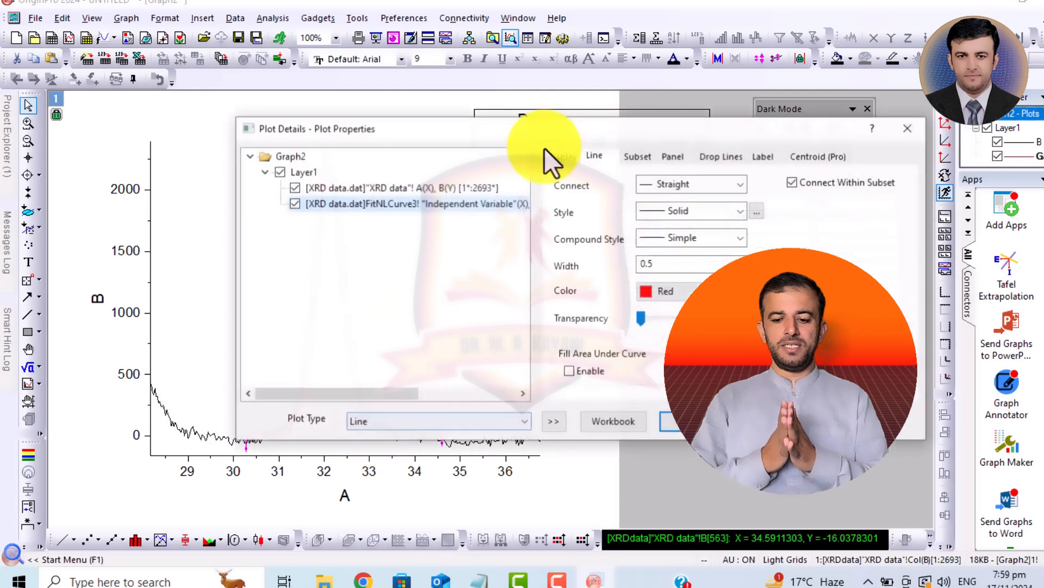
{"action": "key", "text": "Return"}
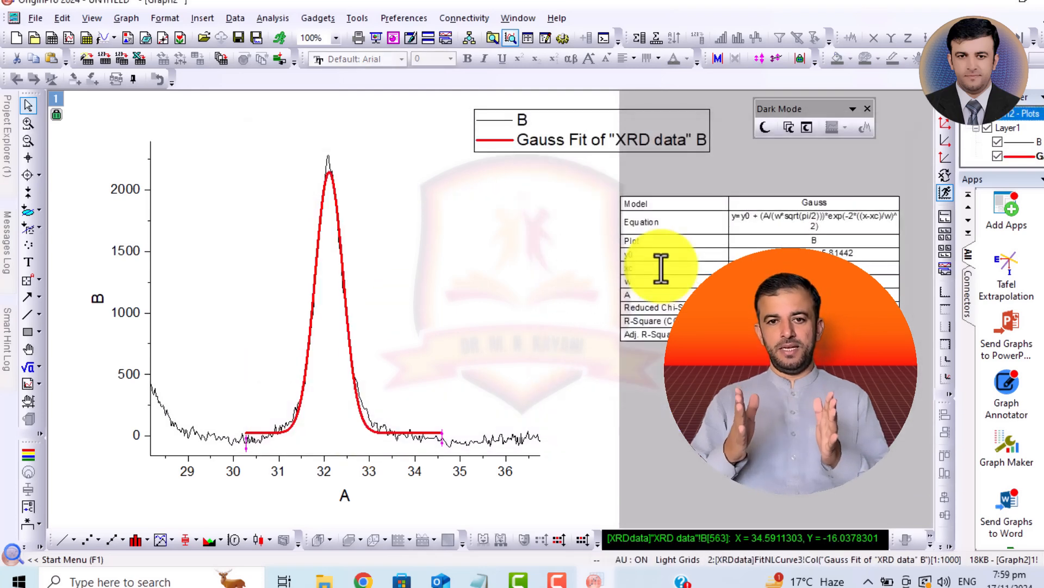
- Zoom the graph in on the fitted peak, from about 30.2 to 34.4 on the A axis
{"action": "left_click", "coordinate": [28, 124]}
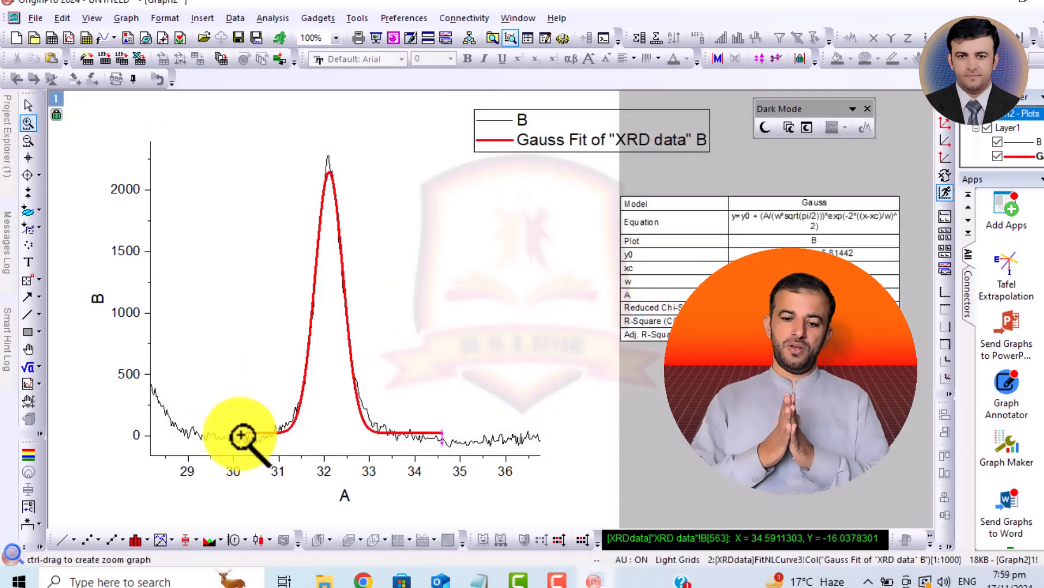
{"action": "left_click_drag", "start_coordinate": [240, 451], "coordinate": [433, 146]}
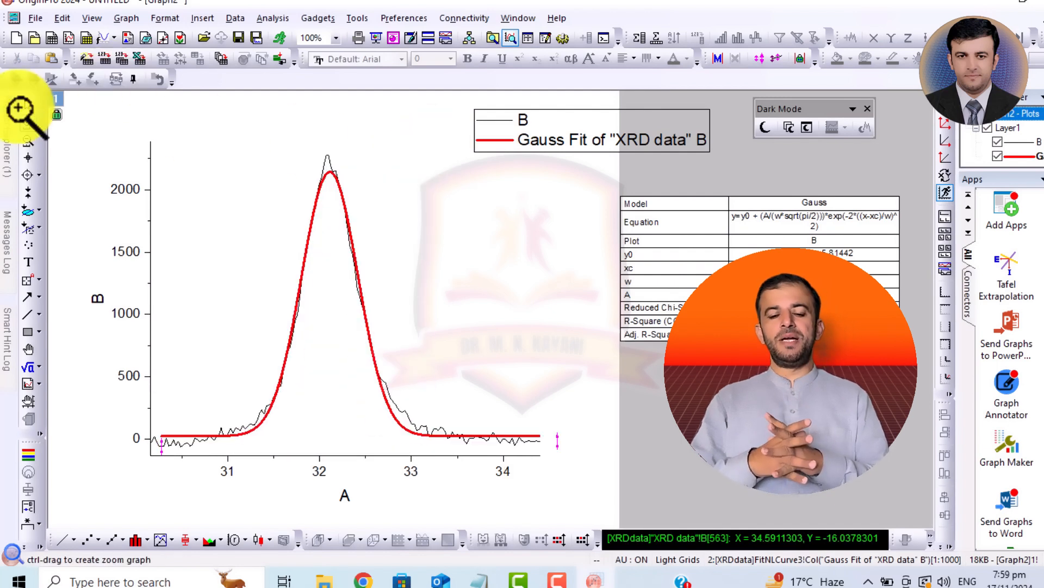
{"action": "left_click", "coordinate": [28, 105]}
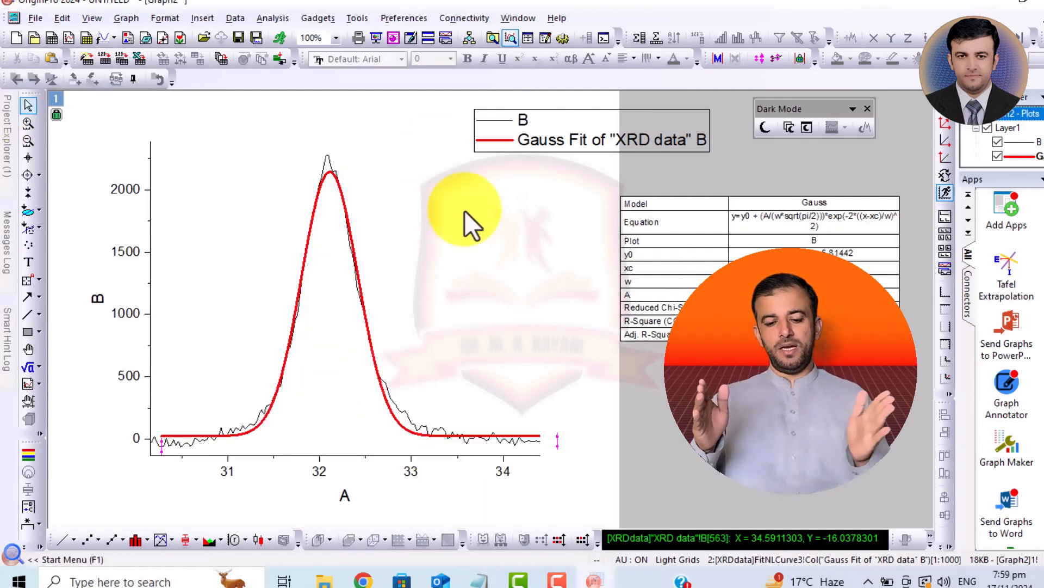
- Change the measured data plot B from a line to a scatter plot with asterisk symbols
{"action": "double_click", "coordinate": [487, 120]}
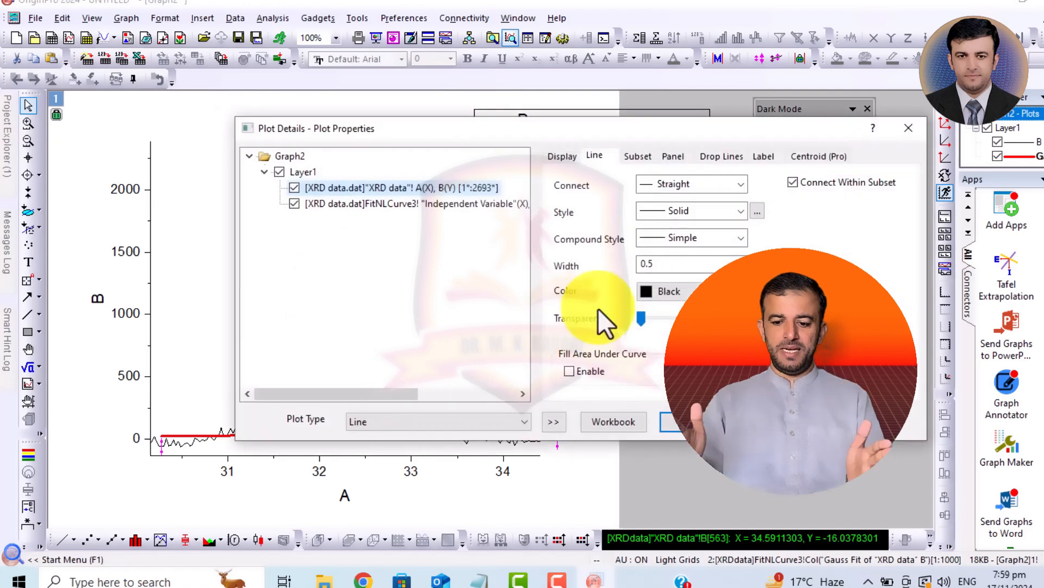
{"action": "left_click", "coordinate": [638, 155]}
{"action": "left_click", "coordinate": [599, 154]}
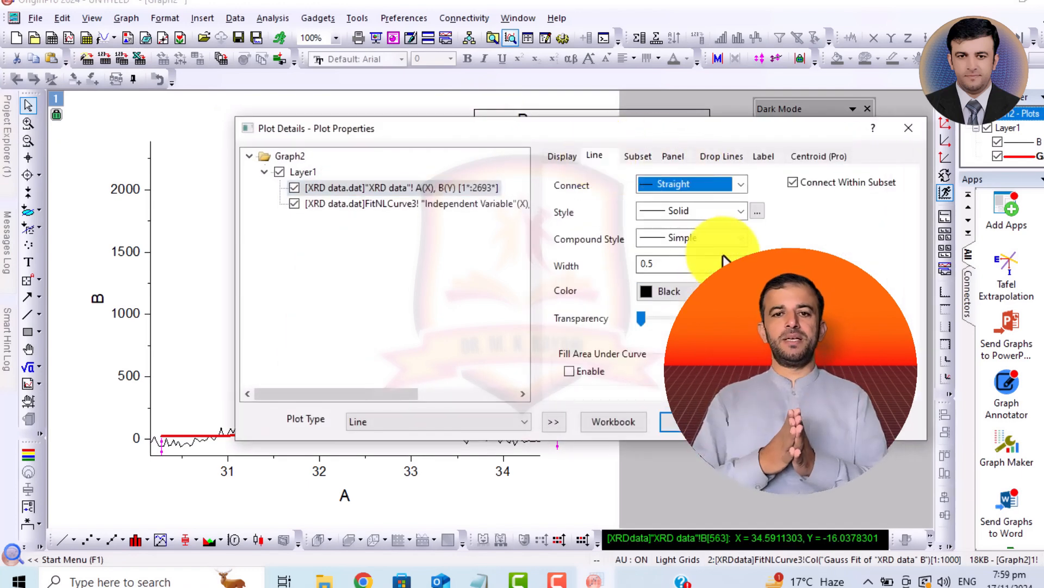
{"action": "left_click", "coordinate": [480, 429]}
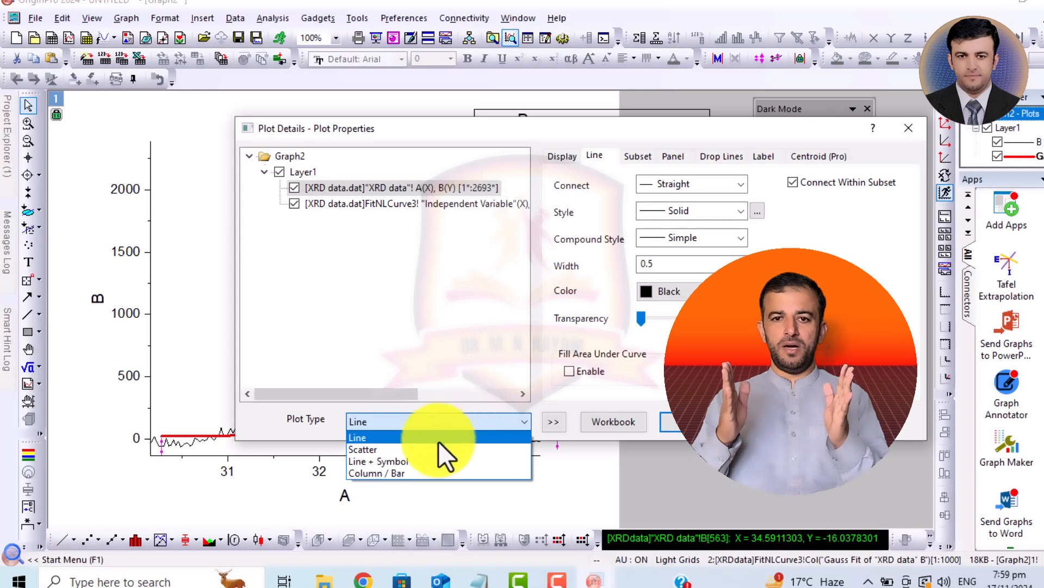
{"action": "left_click", "coordinate": [425, 450]}
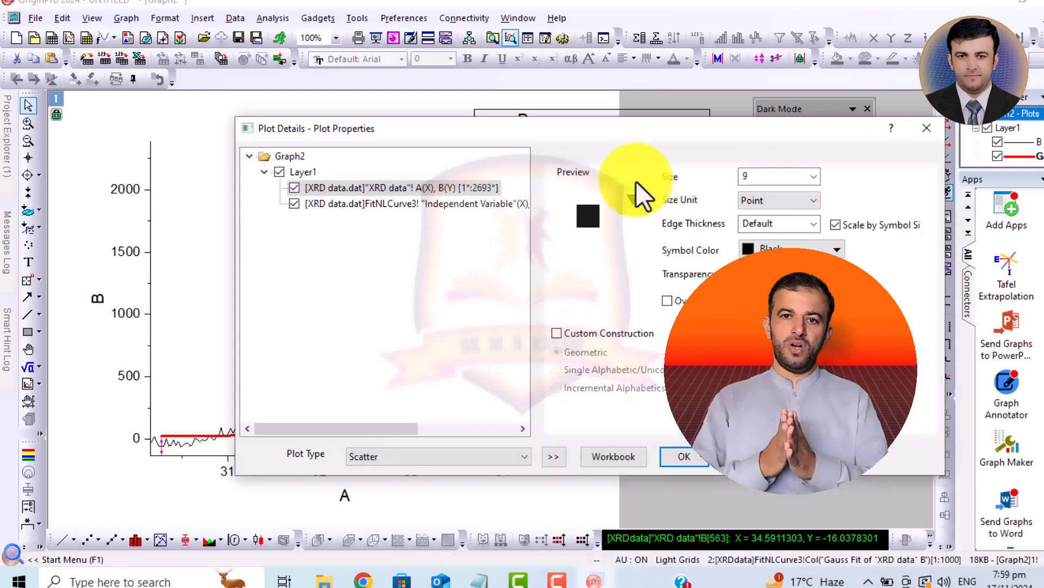
{"action": "left_click", "coordinate": [632, 199]}
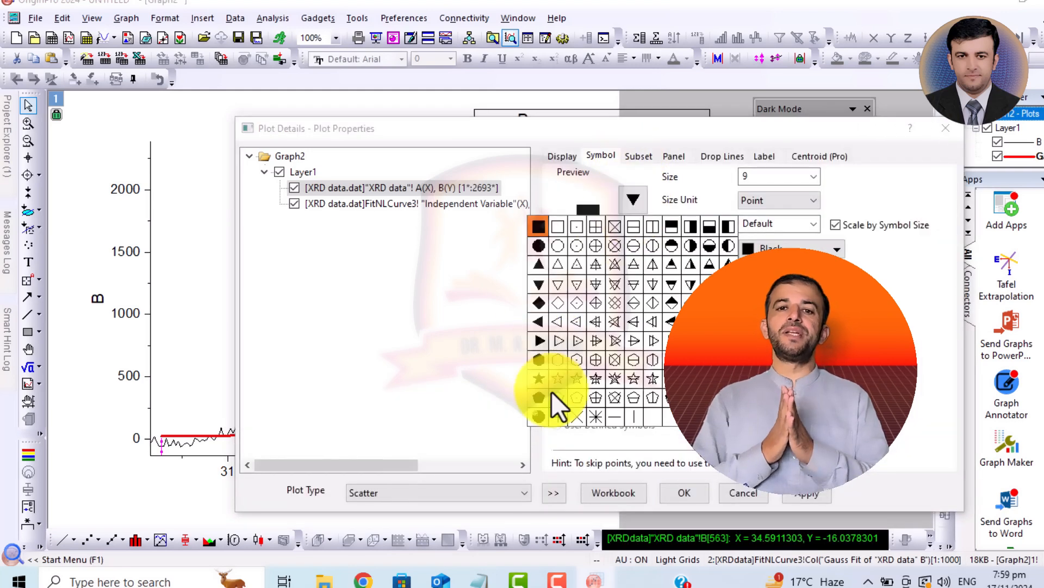
{"action": "left_click", "coordinate": [596, 416]}
{"action": "left_click", "coordinate": [683, 493]}
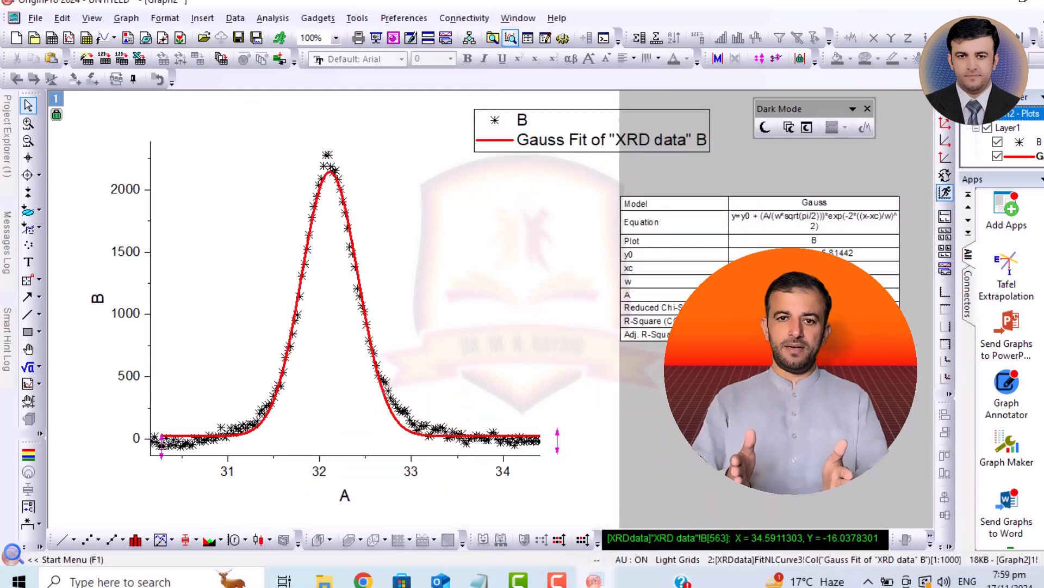
- Set the A axis tick labels to size 22 and bold
{"action": "left_click", "coordinate": [414, 469]}
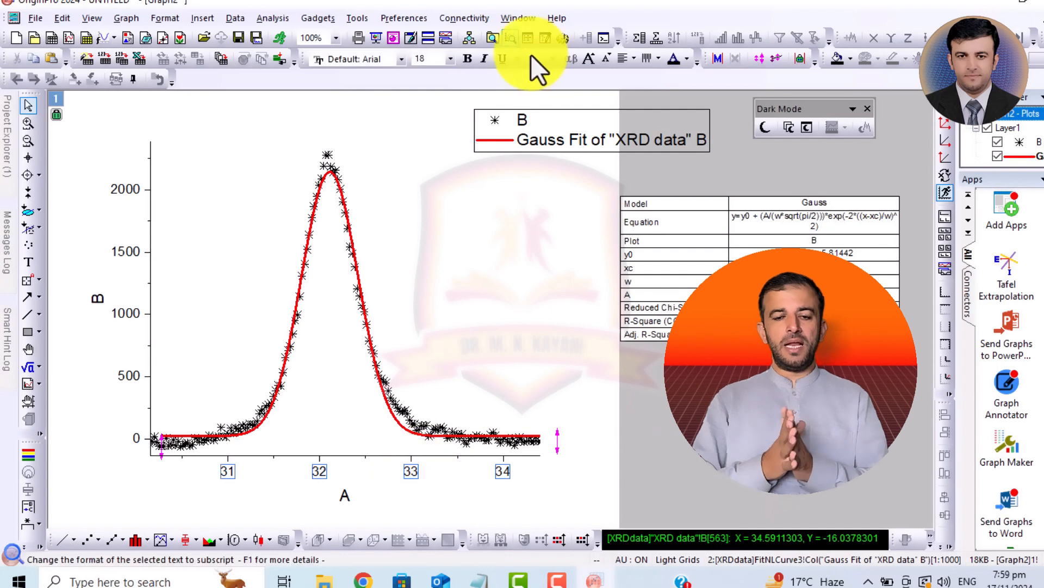
{"action": "left_click", "coordinate": [591, 58]}
{"action": "left_click", "coordinate": [591, 58]}
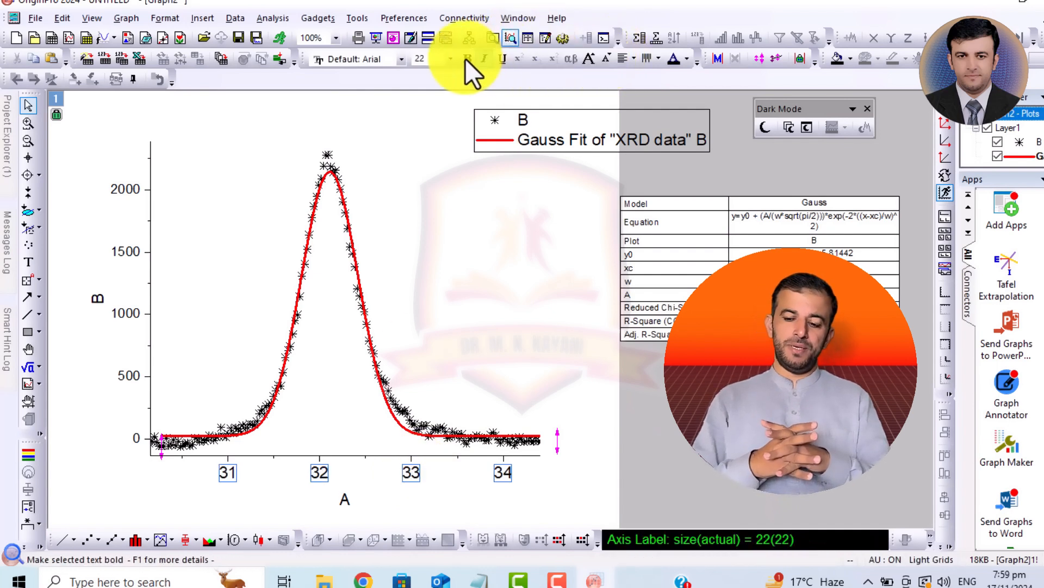
{"action": "left_click", "coordinate": [466, 58]}
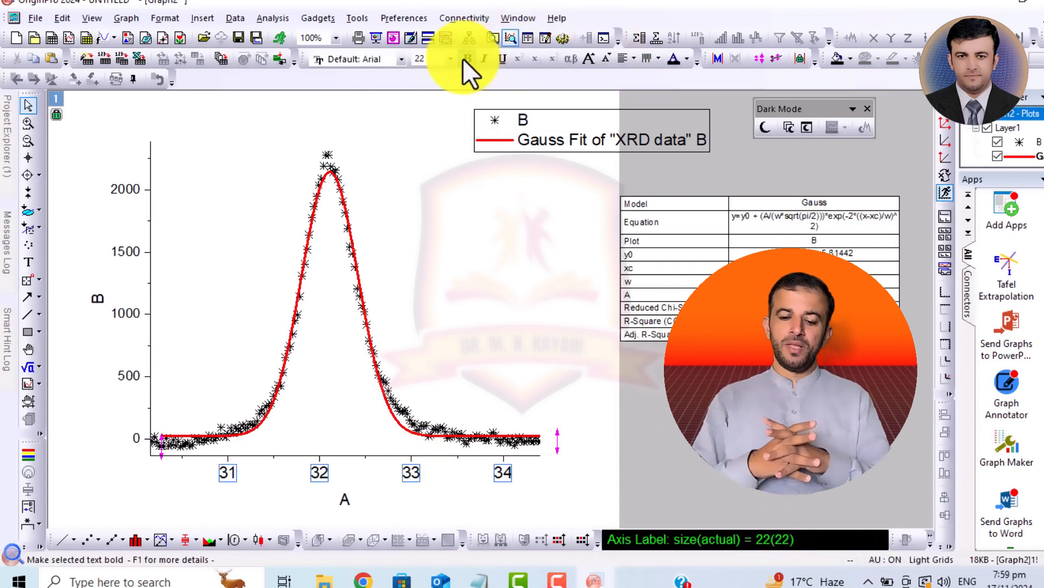
- Set the A axis range from 30 to 34 and delete the B axis tick labels
{"action": "left_click", "coordinate": [440, 455]}
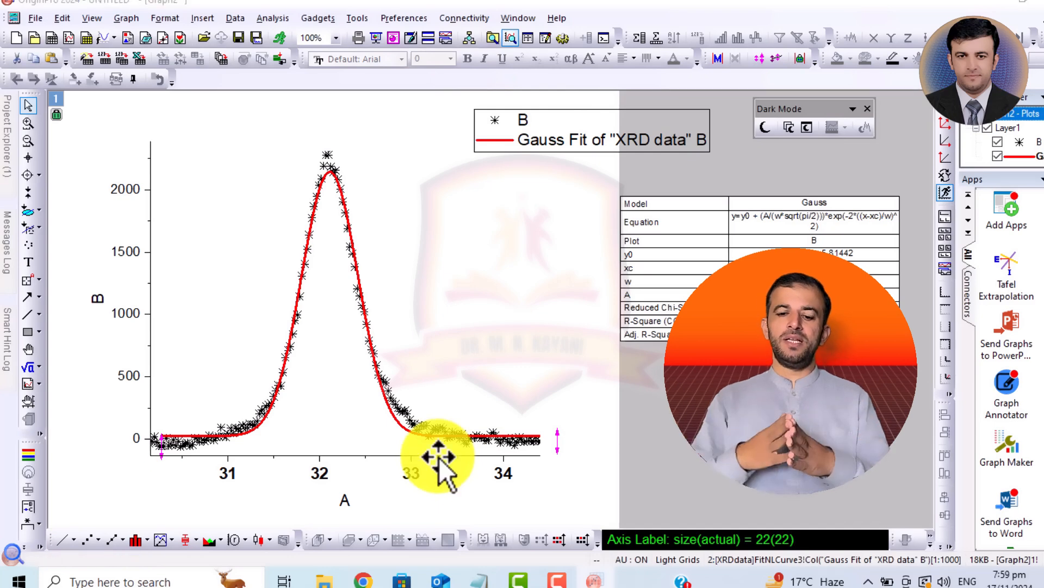
{"action": "double_click", "coordinate": [439, 458]}
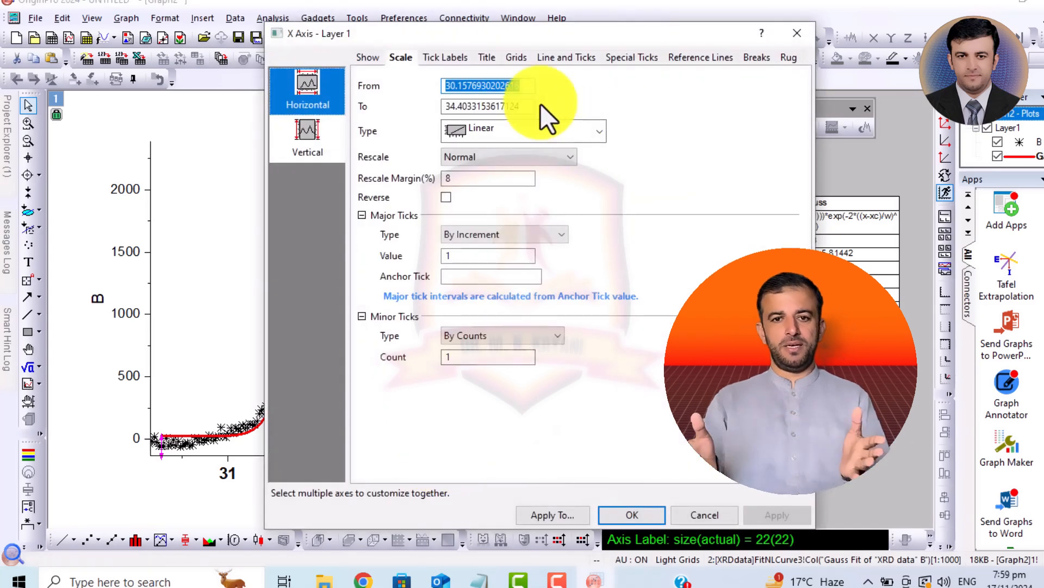
{"action": "type", "text": "30"}
{"action": "double_click", "coordinate": [483, 106]}
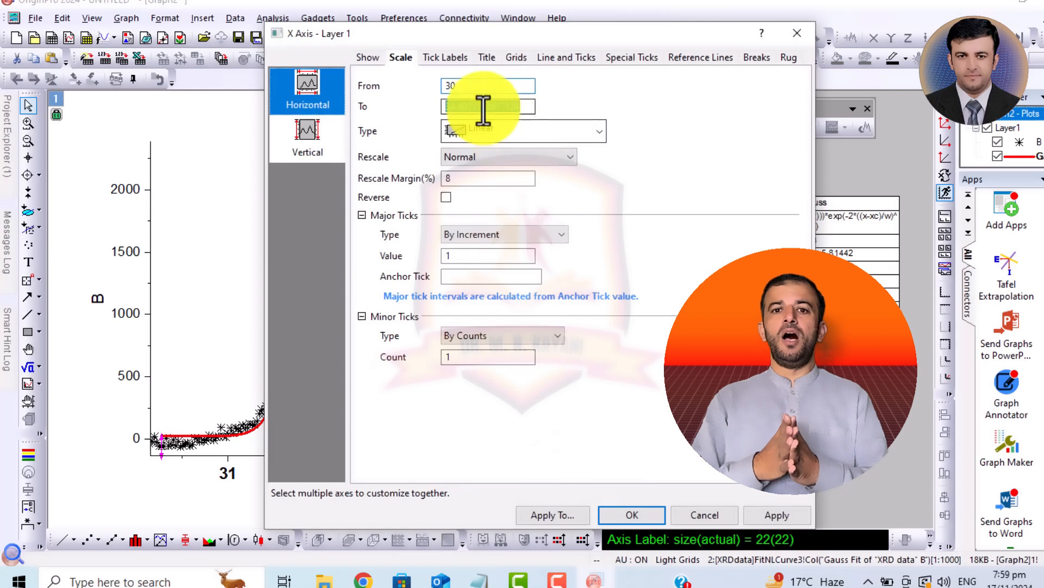
{"action": "type", "text": "34"}
{"action": "key", "text": "Return"}
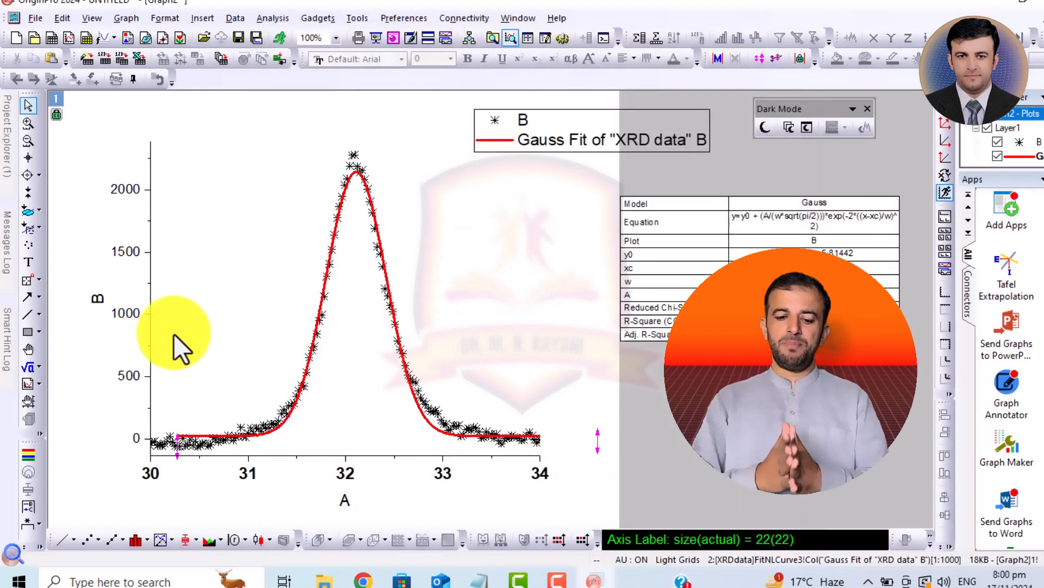
{"action": "left_click", "coordinate": [124, 374]}
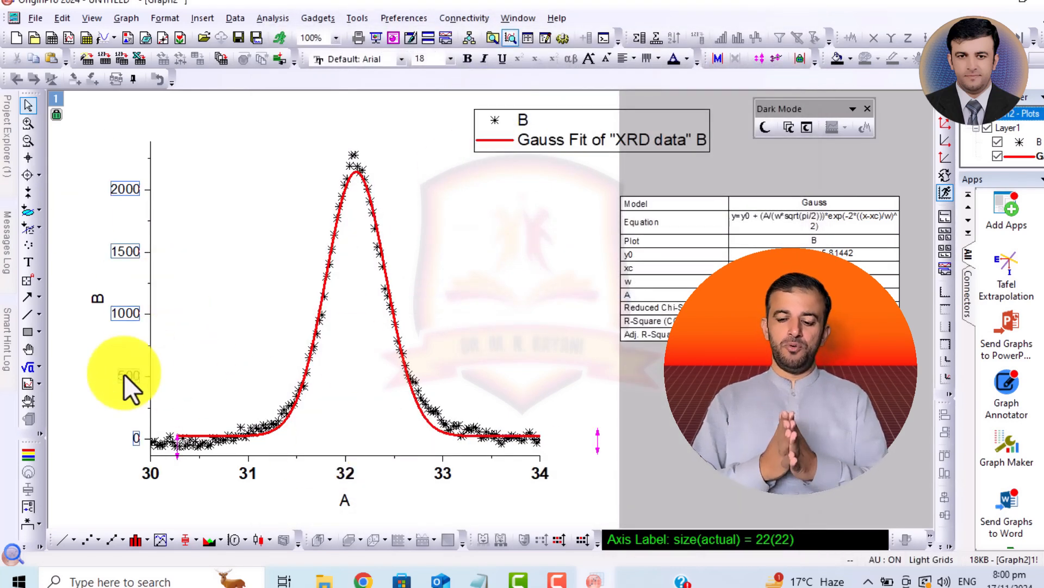
{"action": "key", "text": "Delete"}
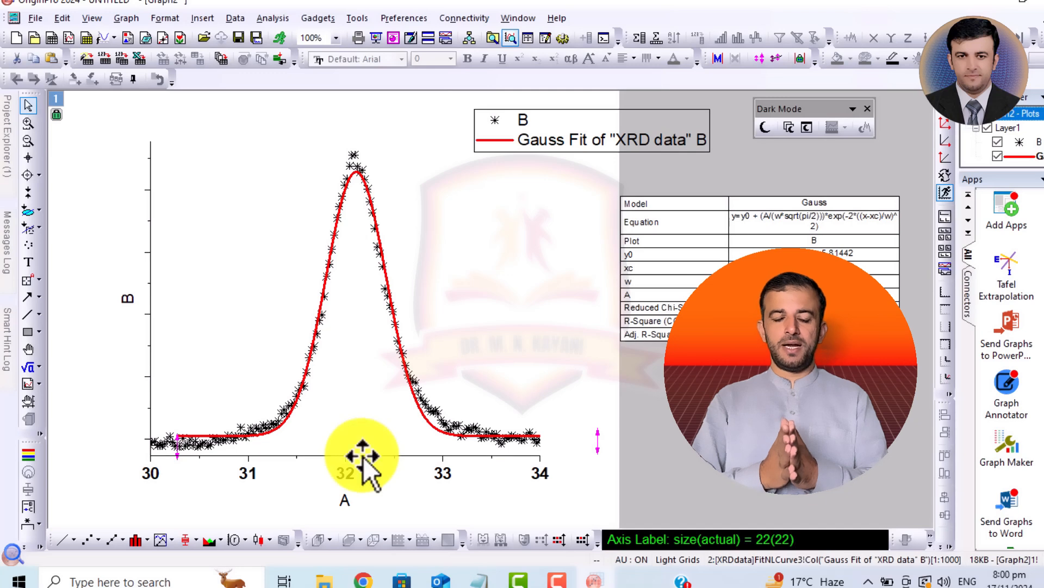
- Set the bottom axis line's thickness to 4, and show the top axis line with thickness 4 as well
{"action": "double_click", "coordinate": [363, 456]}
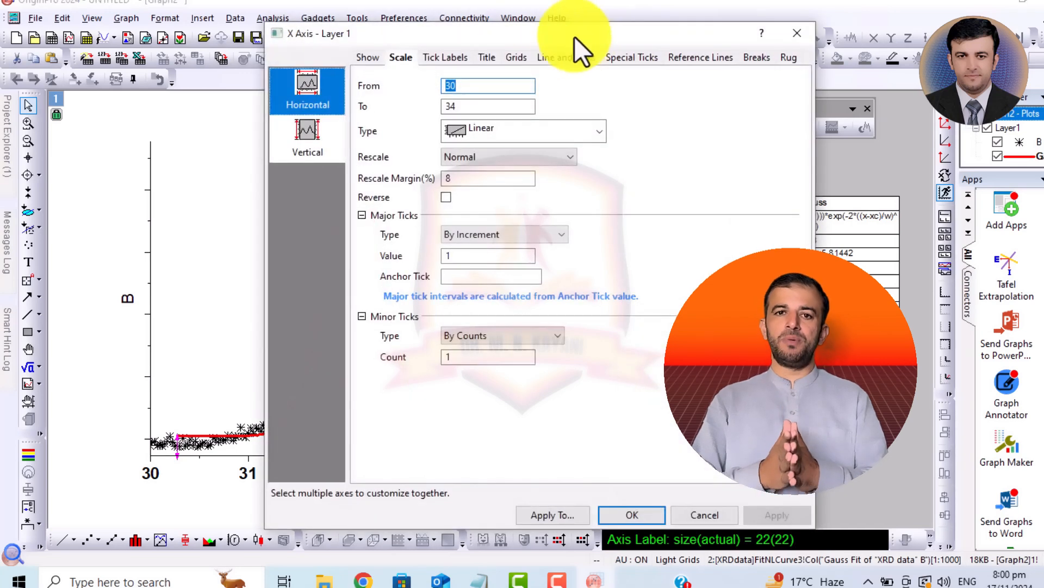
{"action": "left_click", "coordinate": [561, 57]}
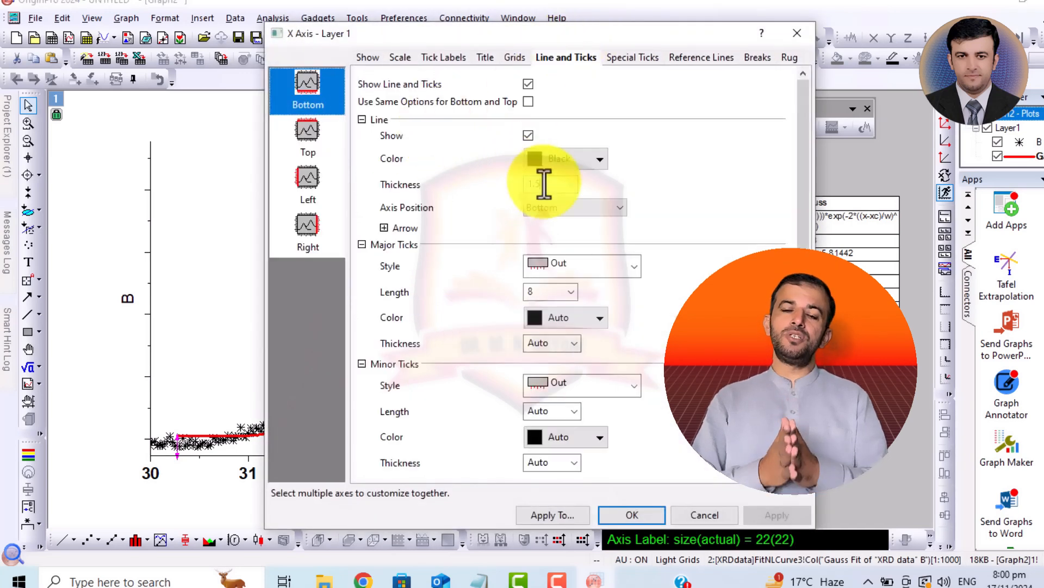
{"action": "left_click", "coordinate": [544, 184]}
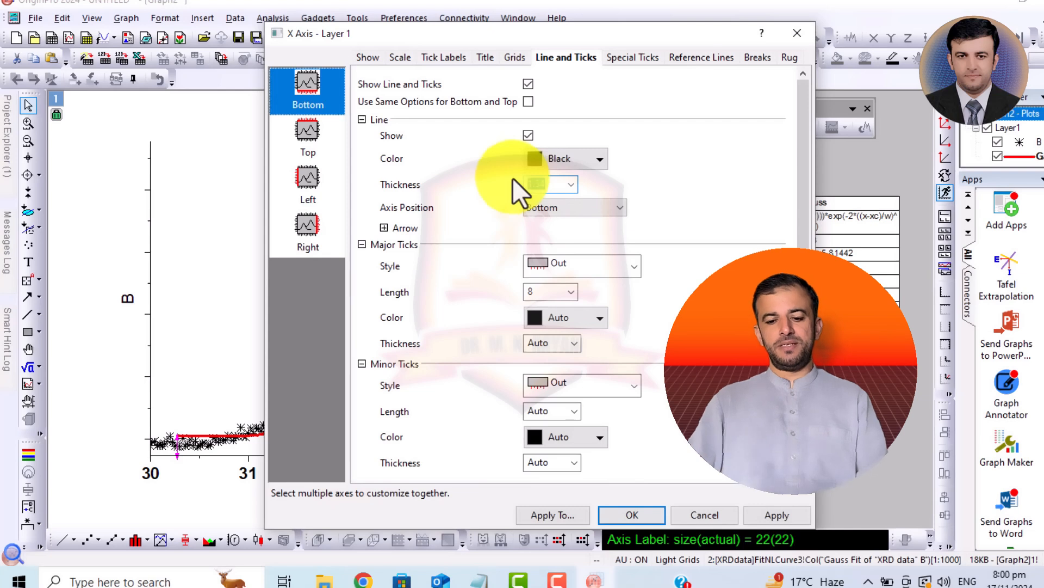
{"action": "type", "text": "4"}
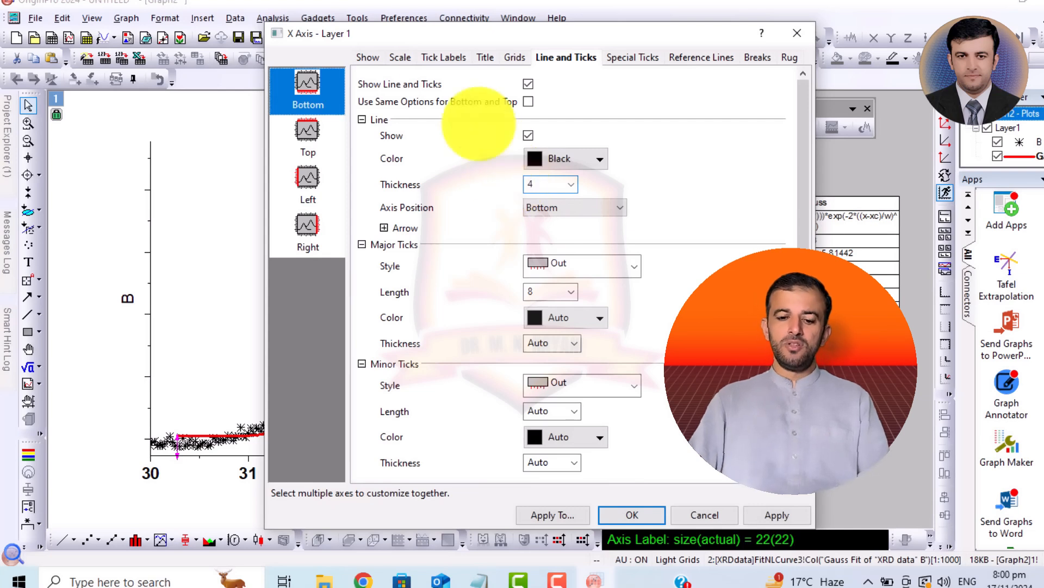
{"action": "left_click", "coordinate": [308, 142]}
{"action": "left_click", "coordinate": [528, 85]}
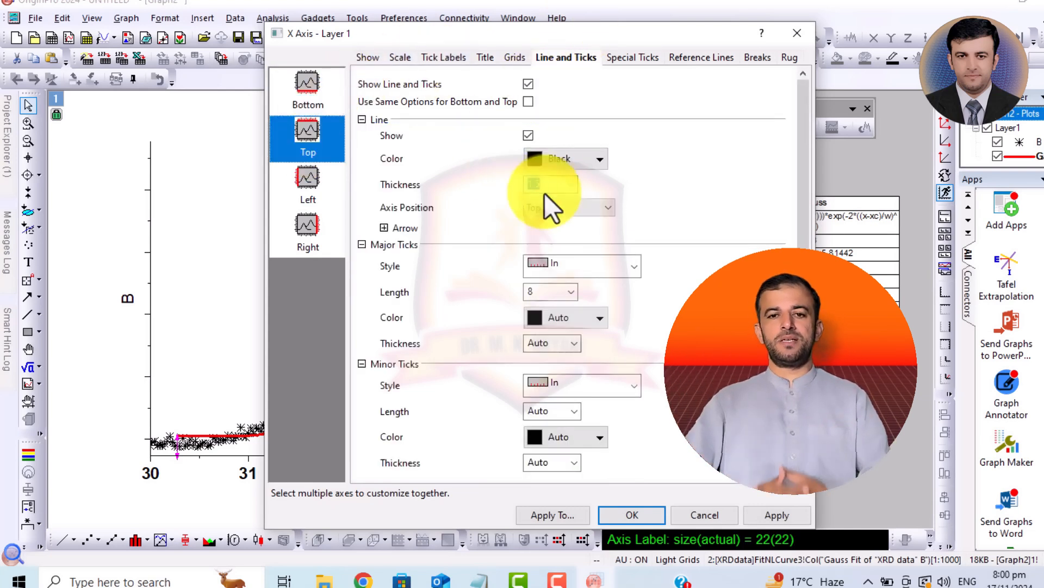
{"action": "type", "text": "4"}
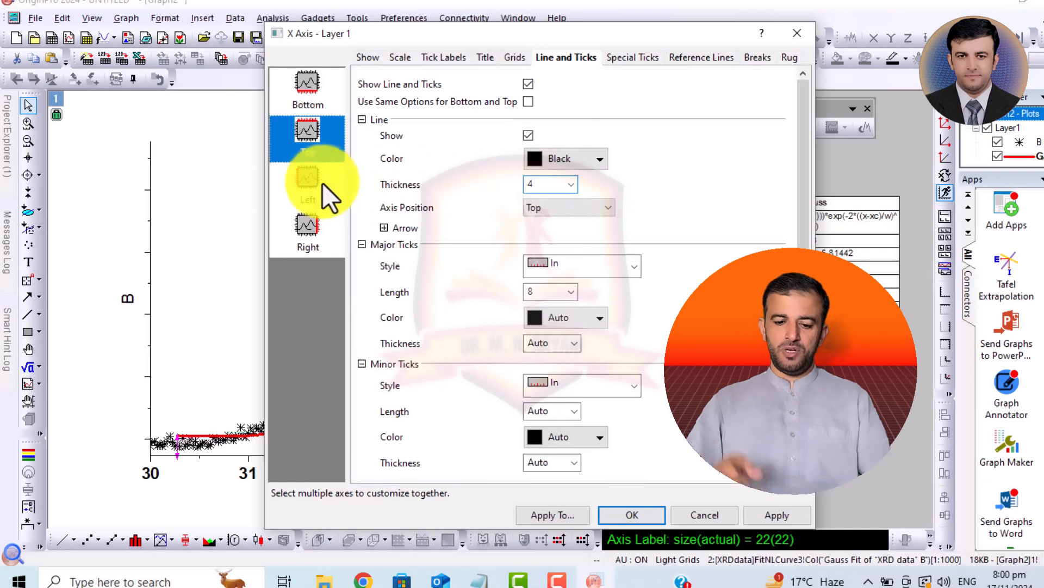
- Set the left axis line's thickness to 4 and both its major and minor tick styles to None
{"action": "left_click", "coordinate": [308, 185]}
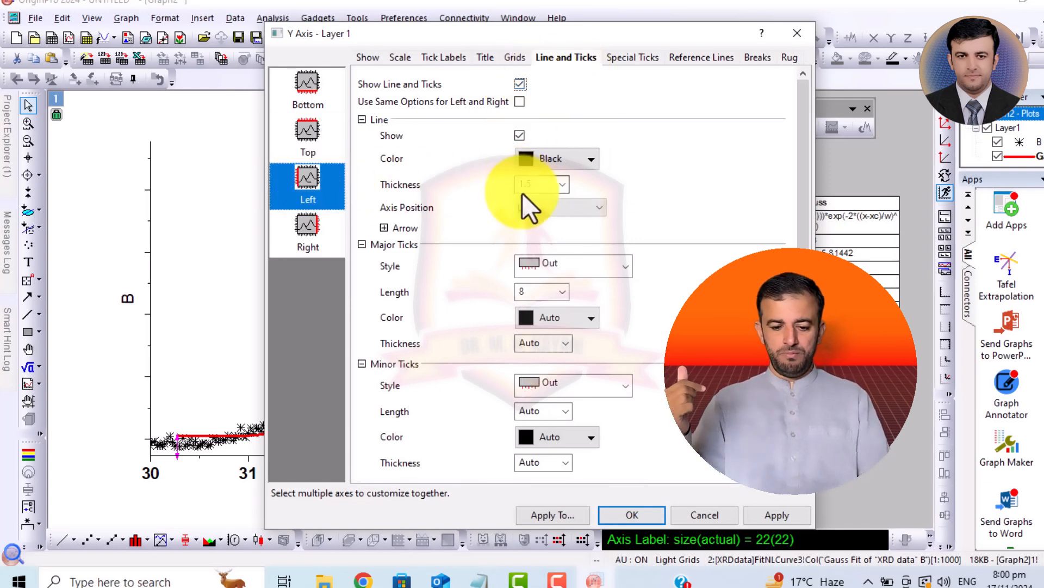
{"action": "left_click", "coordinate": [550, 266]}
{"action": "left_click", "coordinate": [566, 342]}
{"action": "left_click", "coordinate": [597, 389]}
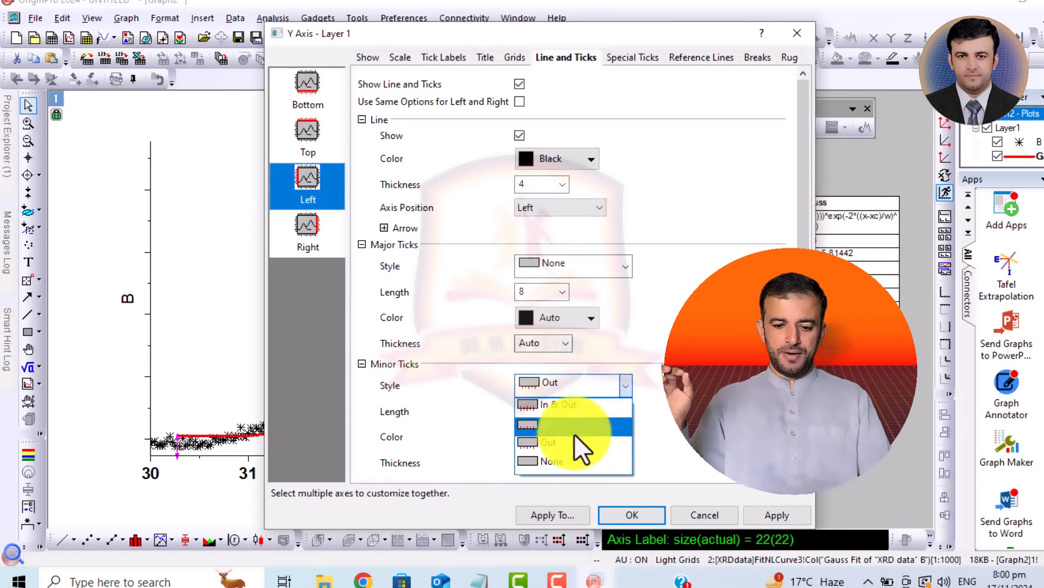
{"action": "left_click", "coordinate": [563, 461]}
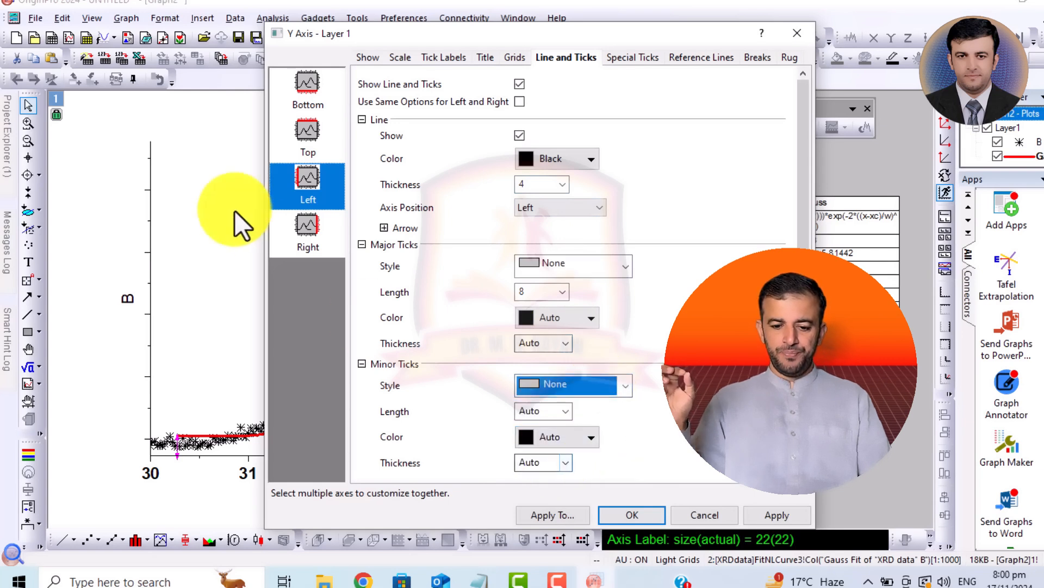
- Show the right axis line with thickness 4, remove its ticks, and apply the axis settings
{"action": "left_click", "coordinate": [298, 232]}
{"action": "left_click", "coordinate": [519, 84]}
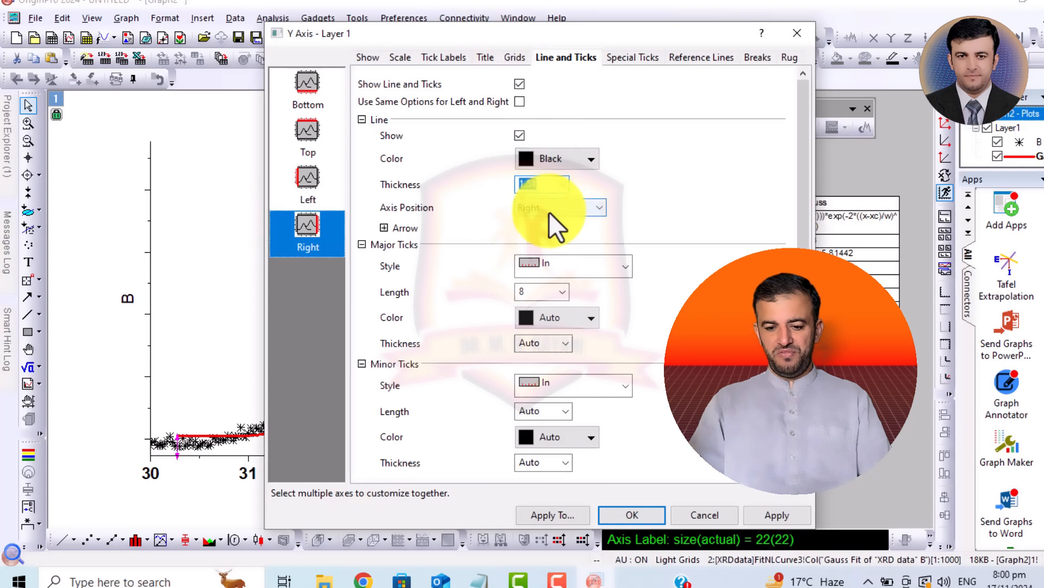
{"action": "left_click", "coordinate": [559, 264]}
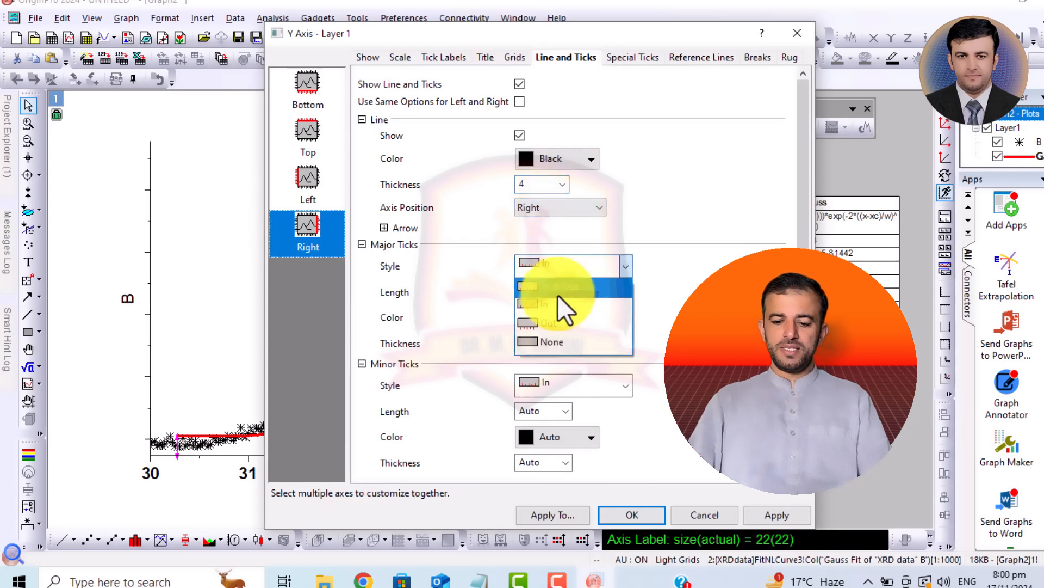
{"action": "left_click", "coordinate": [550, 344]}
{"action": "left_click", "coordinate": [585, 384]}
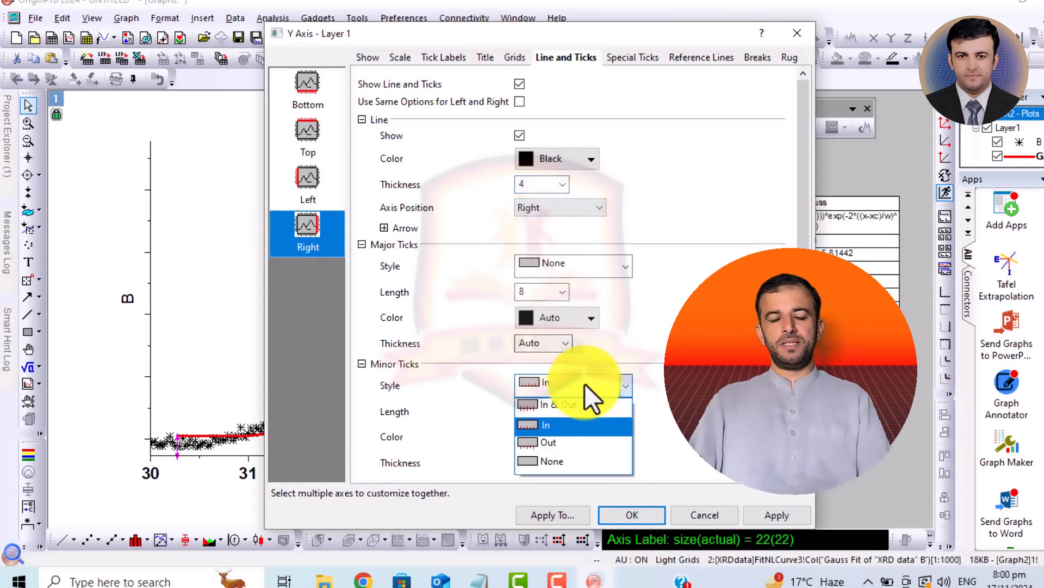
{"action": "left_click", "coordinate": [549, 448]}
{"action": "left_click", "coordinate": [628, 515]}
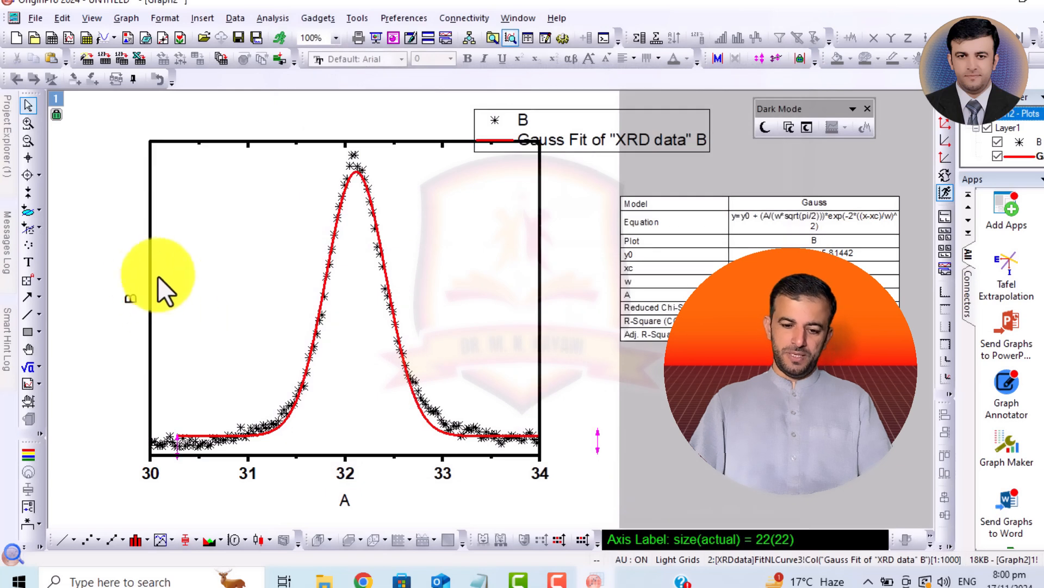
- Move the legend inside the plot frame's upper-left corner and shrink its text to about size 15.5
{"action": "left_click", "coordinate": [597, 135]}
{"action": "left_click_drag", "start_coordinate": [597, 136], "coordinate": [301, 169]}
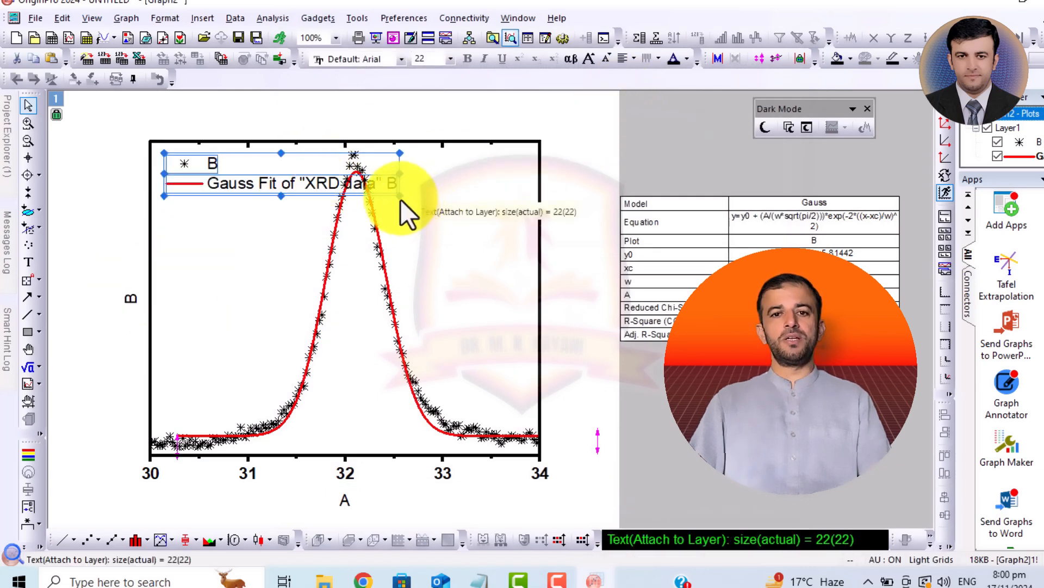
{"action": "left_click_drag", "start_coordinate": [400, 195], "coordinate": [330, 184]}
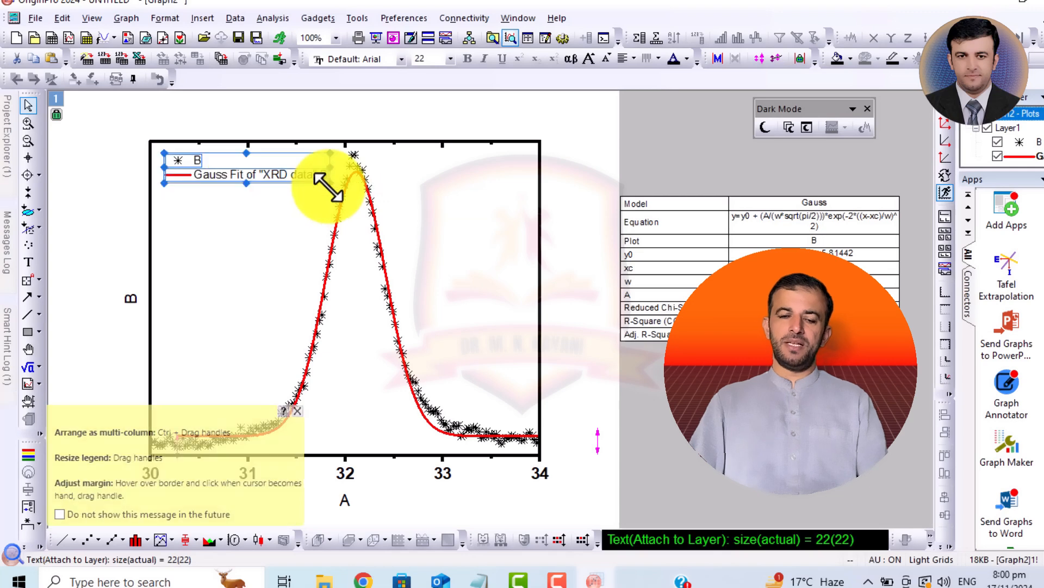
{"action": "left_click", "coordinate": [655, 161]}
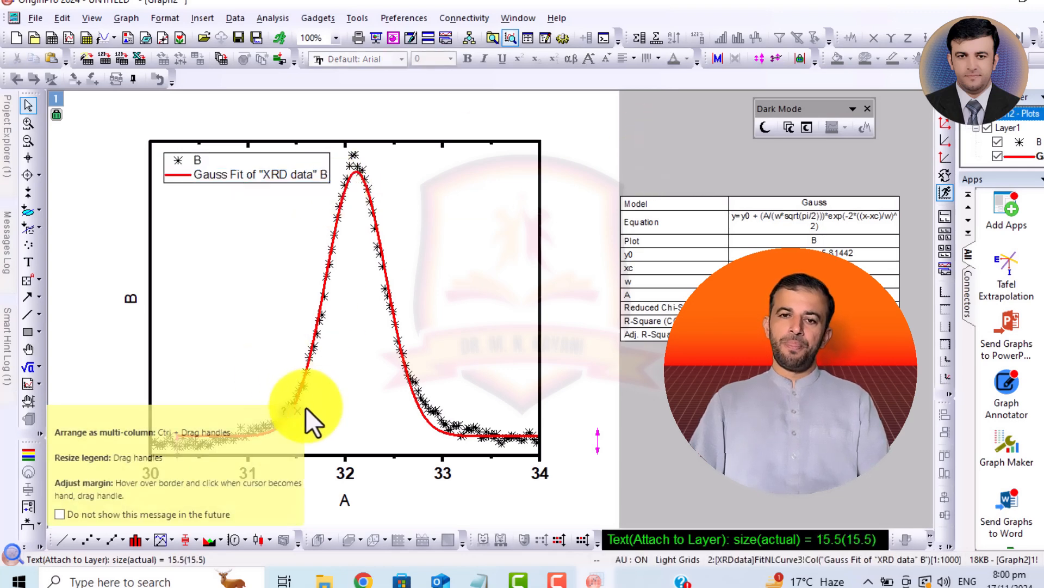